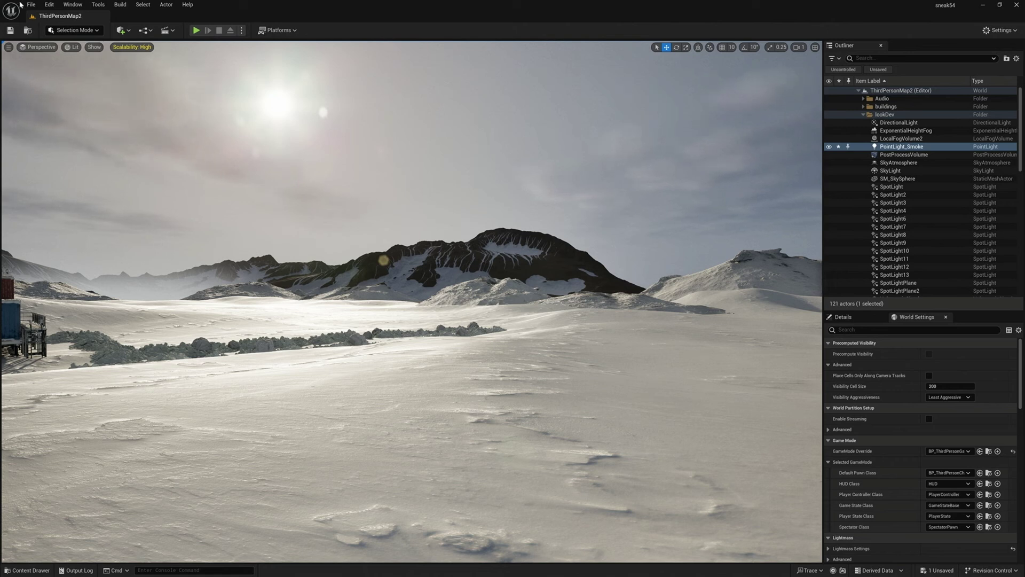
Step: Switch the level viewport to the Nanite Triangles visualization
left_click(72, 47)
mouse_move(120, 203)
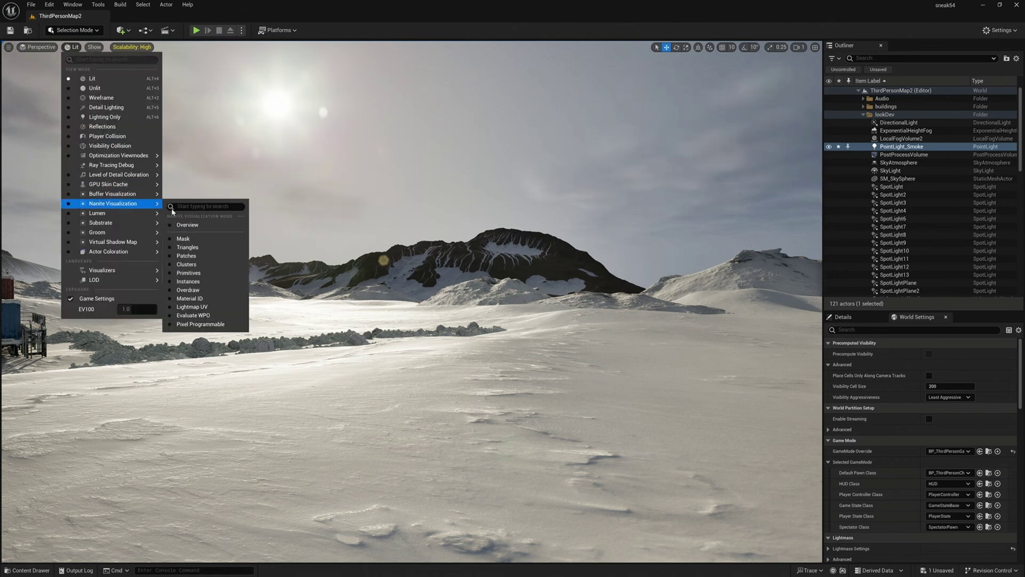
left_click(199, 250)
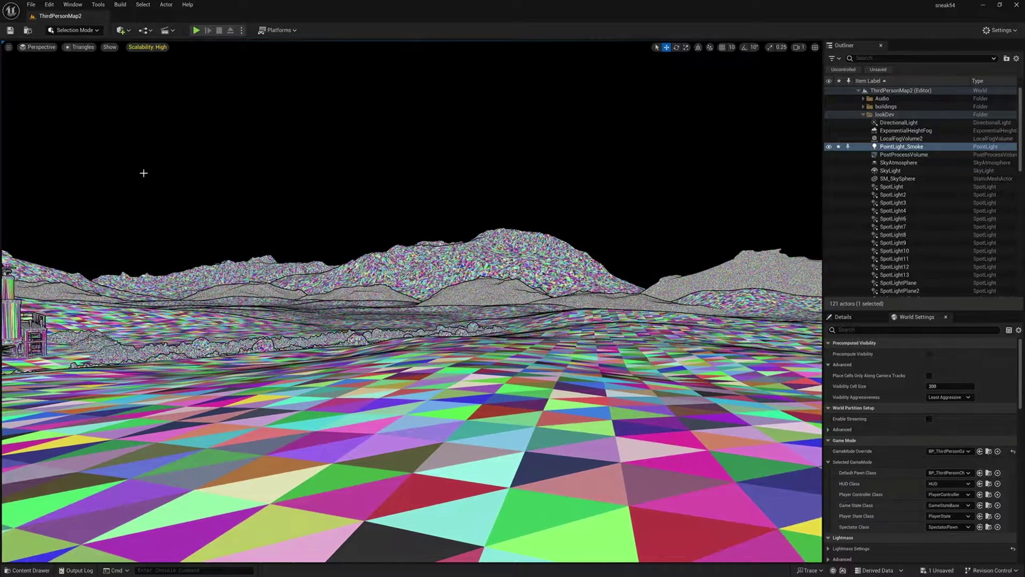
Step: Select the parent Landscape actor and open its landscape material instance MI_Displace__SnowGlint_RTV for editing
left_click(848, 317)
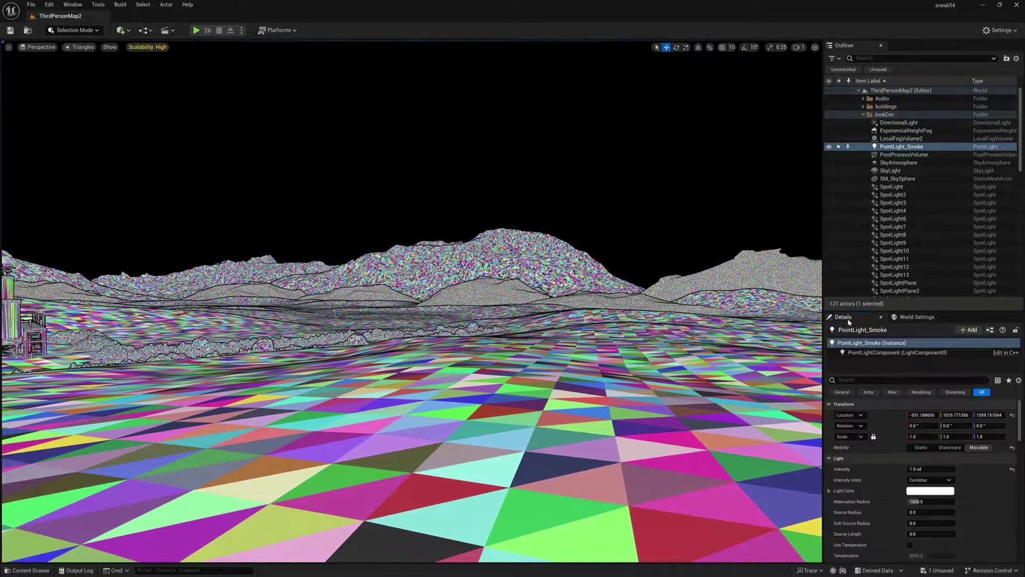
left_click(758, 390)
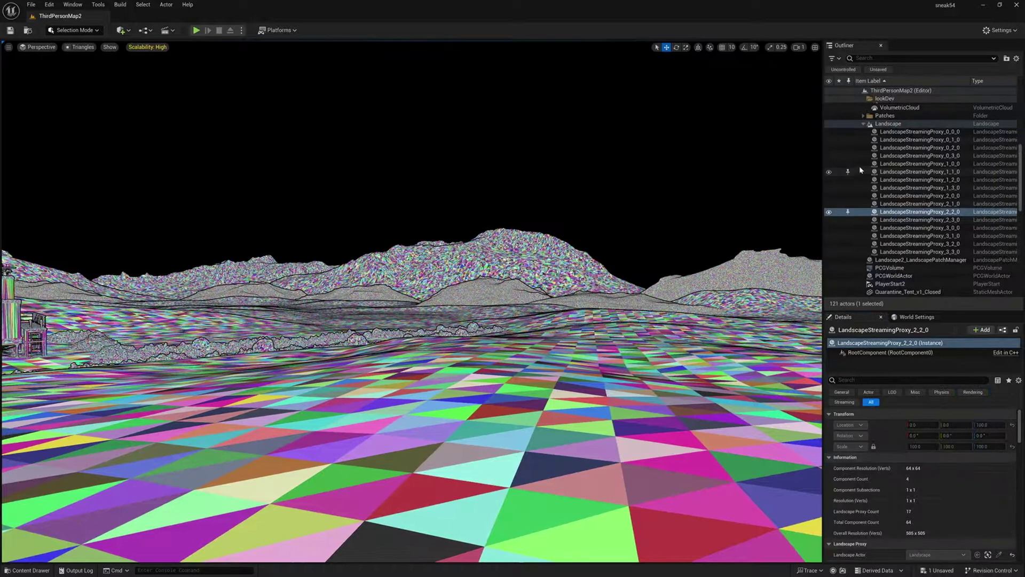
left_click(887, 124)
scroll(904, 470, "down", 3)
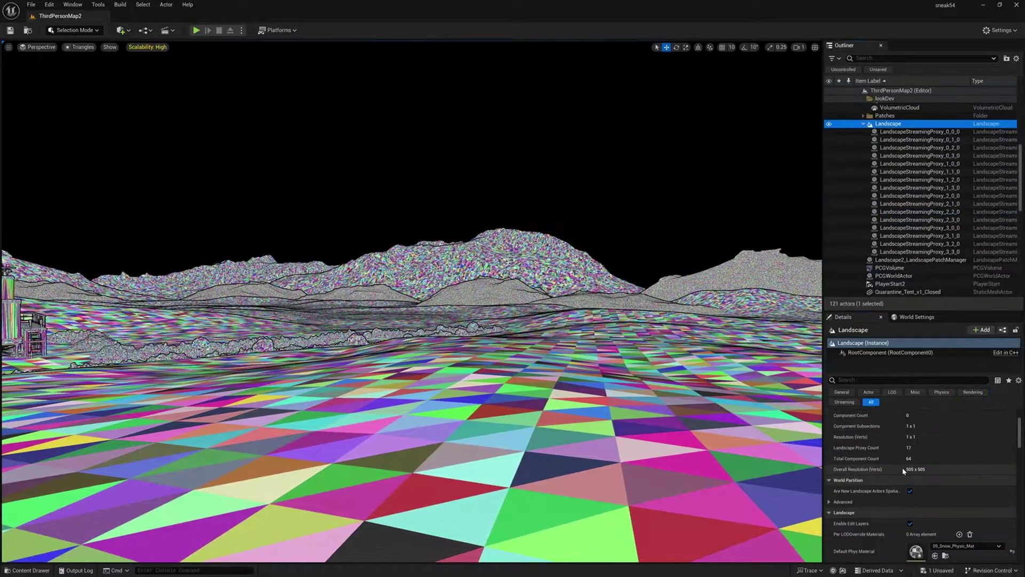
scroll(903, 471, "down", 3)
double_click(915, 445)
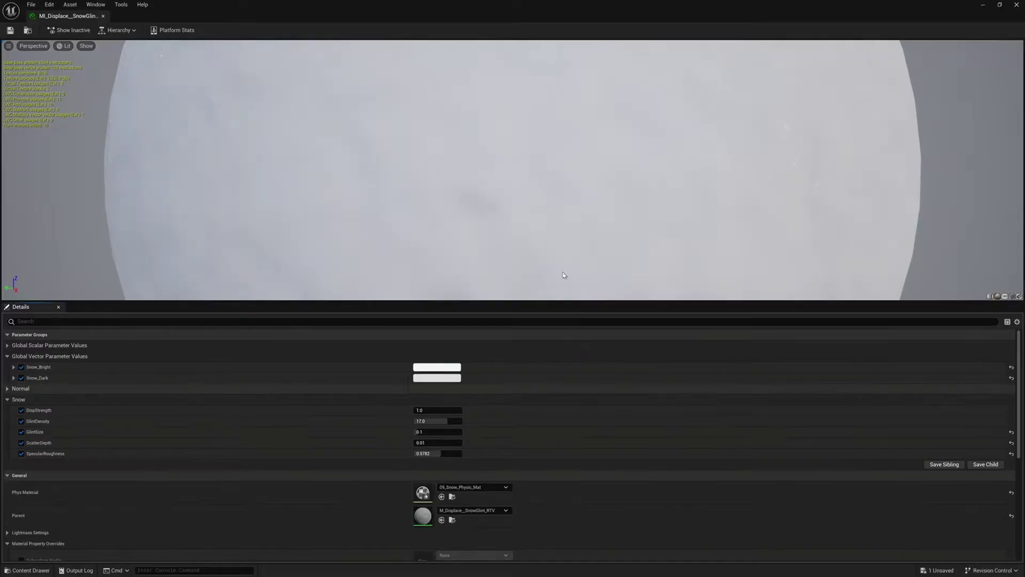
Step: Arrange the snow material editor as a smaller window beside the level view and turn on Enable Tessellation
left_click_drag(75, 19, 579, 121)
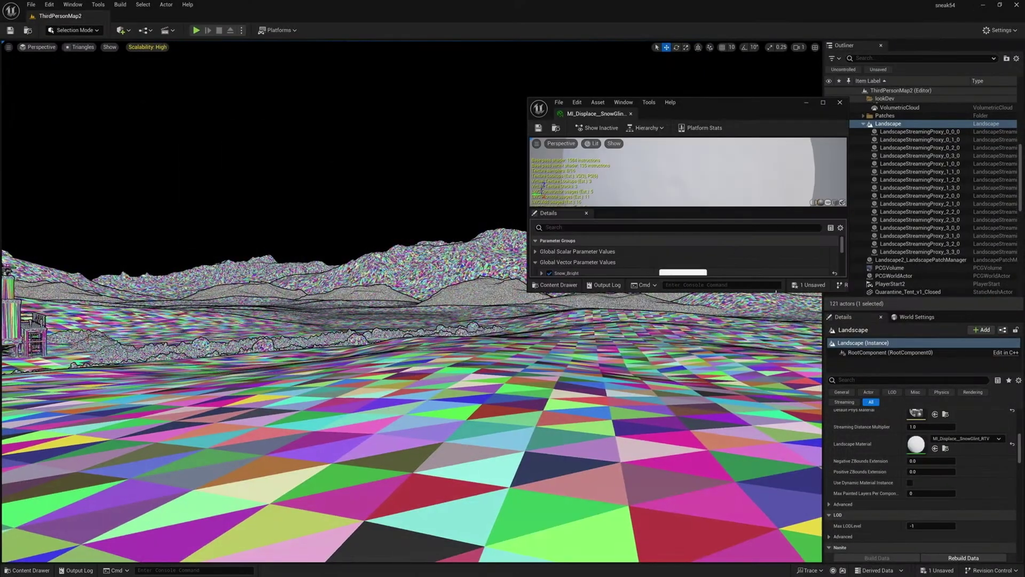
left_click_drag(776, 293, 764, 561)
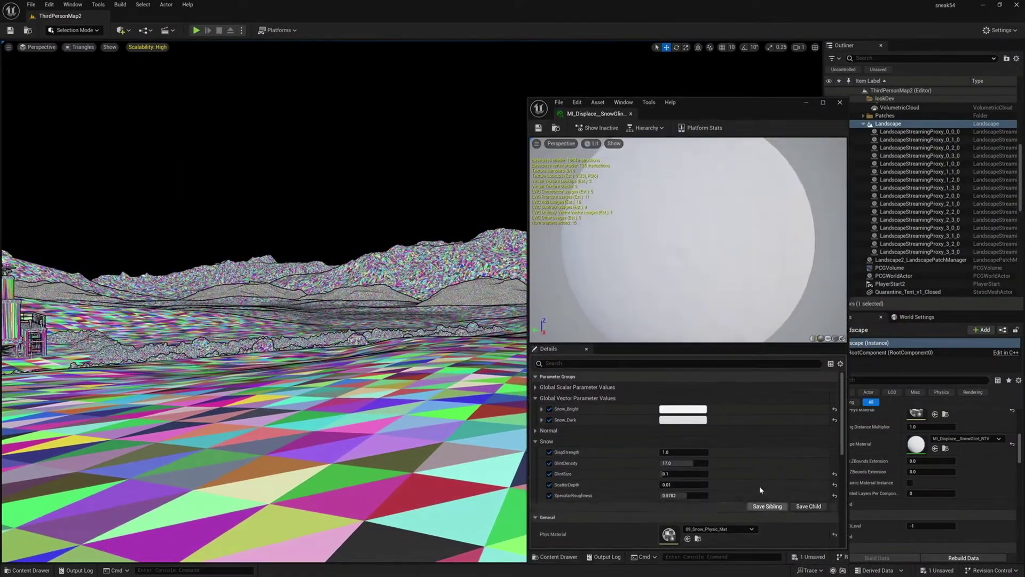
scroll(760, 490, "down", 10)
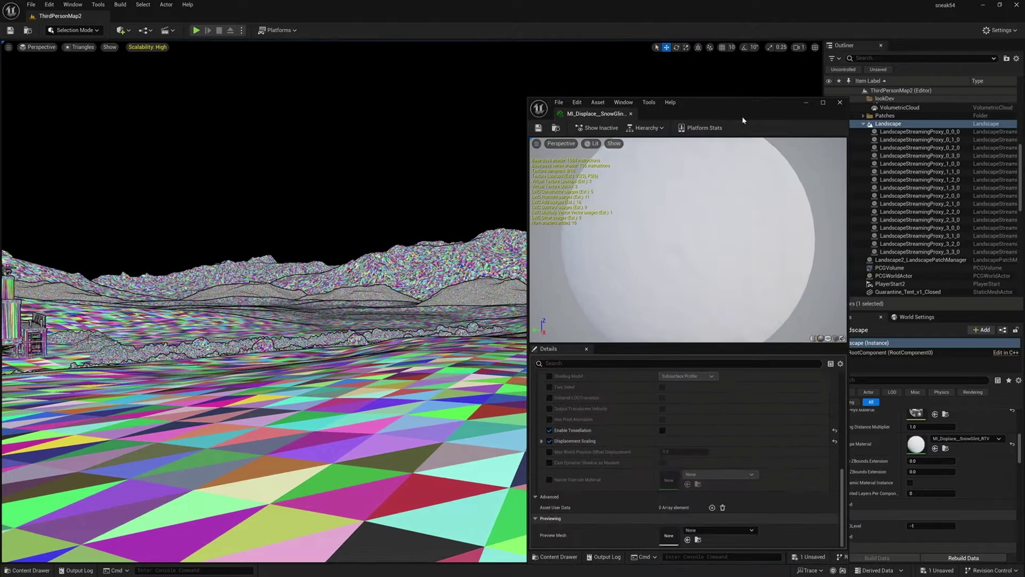
left_click_drag(743, 120, 890, 116)
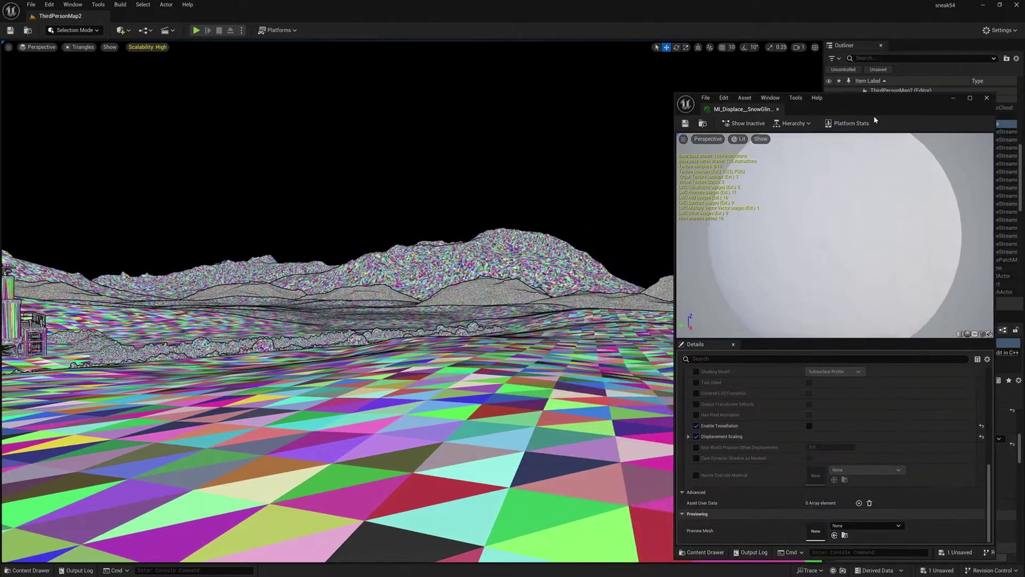
left_click(810, 426)
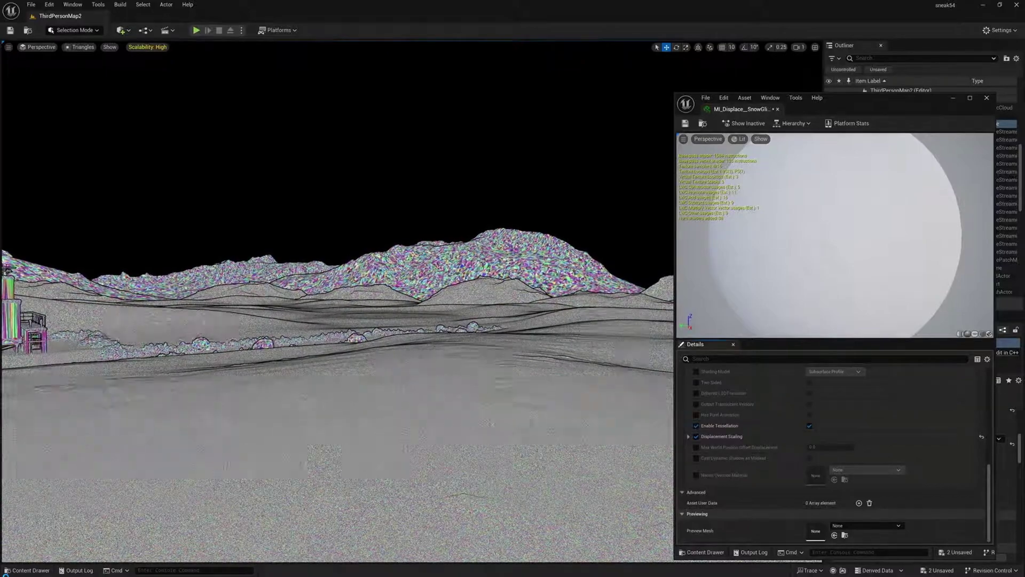
Step: Set the snow material's DispStrength parameter to 3
scroll(812, 406, "up", 6)
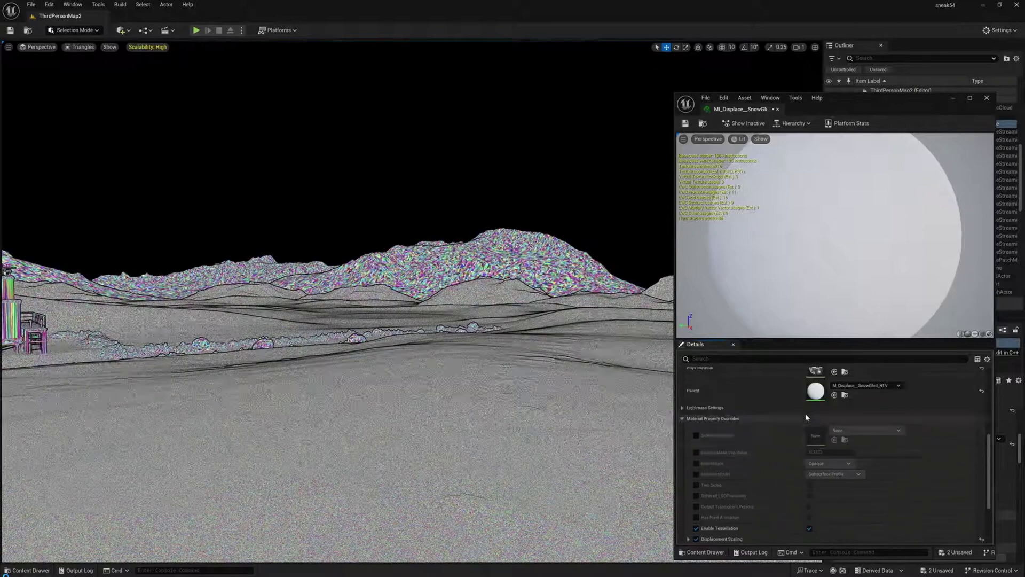
scroll(809, 412, "up", 2)
left_click(819, 414)
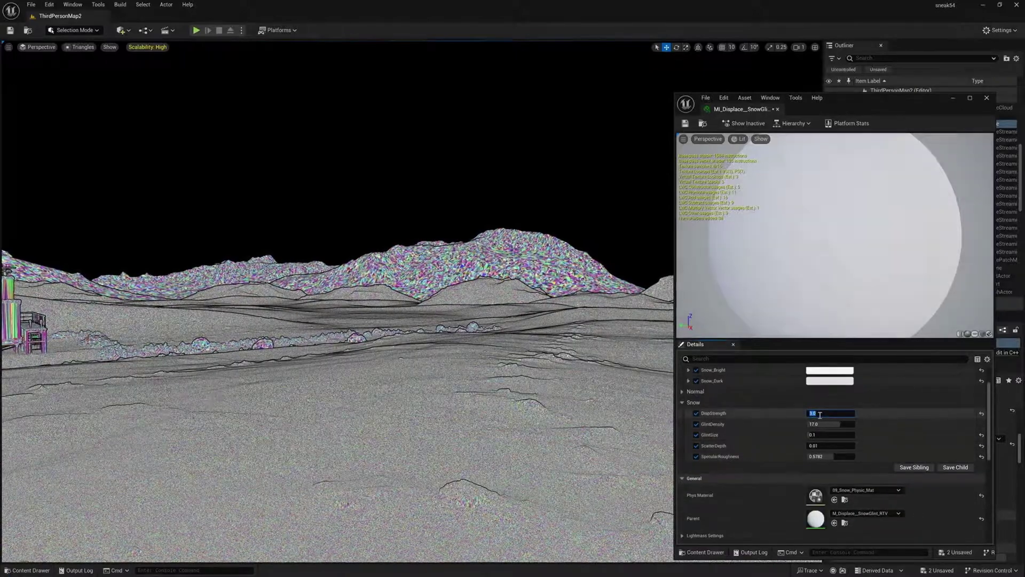
type("3")
key("Return")
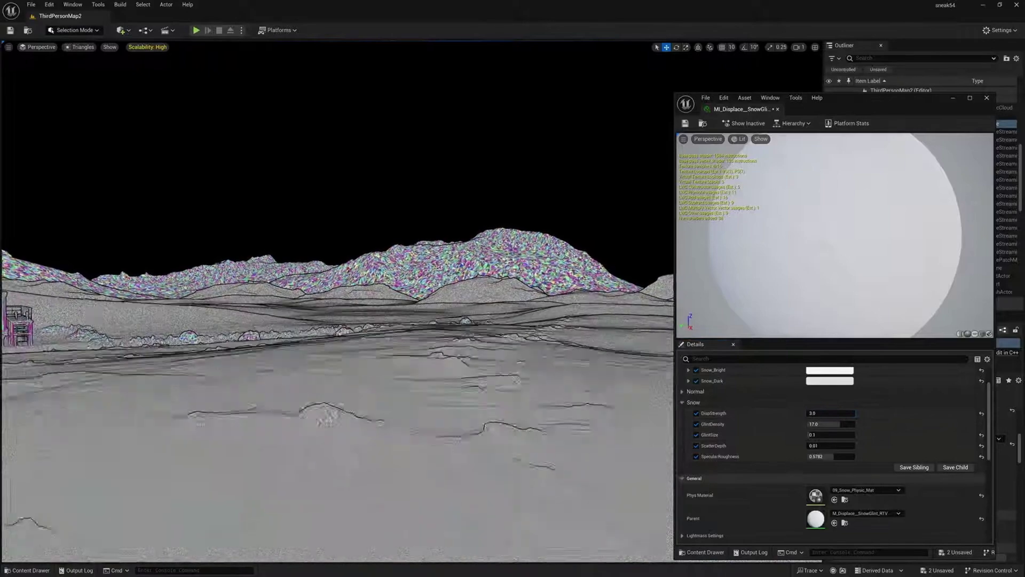
Step: Return the level viewport to Lit mode and look across the displaced snow surface
left_click(81, 47)
left_click(94, 78)
key("d")
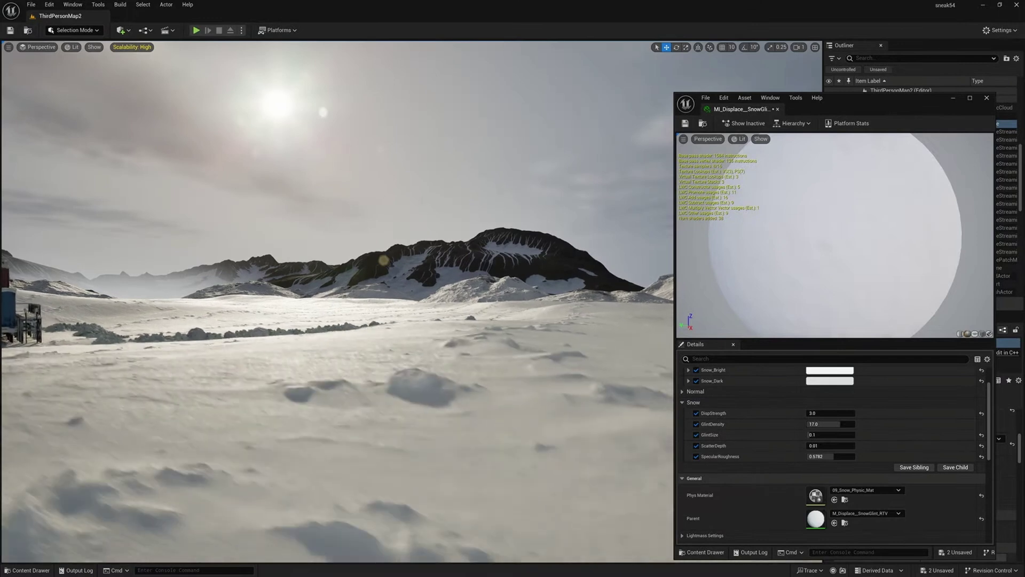
key("a")
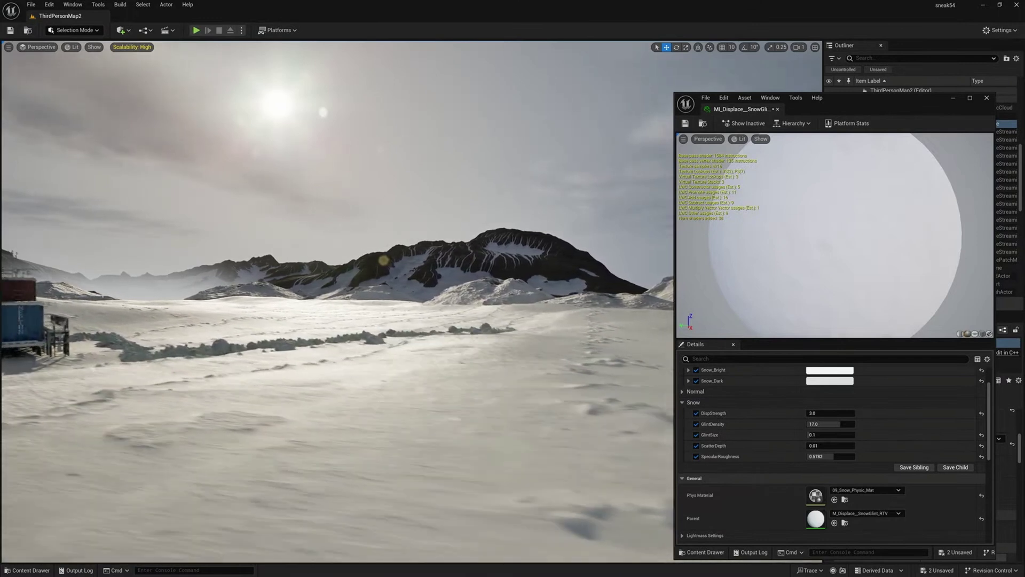
key("a")
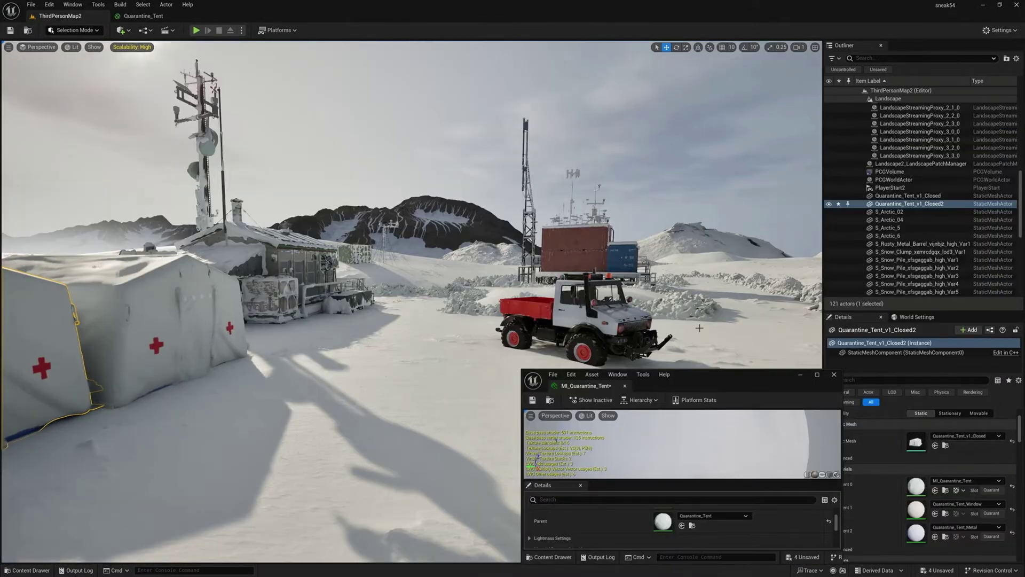
Step: Close the MI_Quarantine_Tent material editor and show the World Settings for the level
left_click(834, 375)
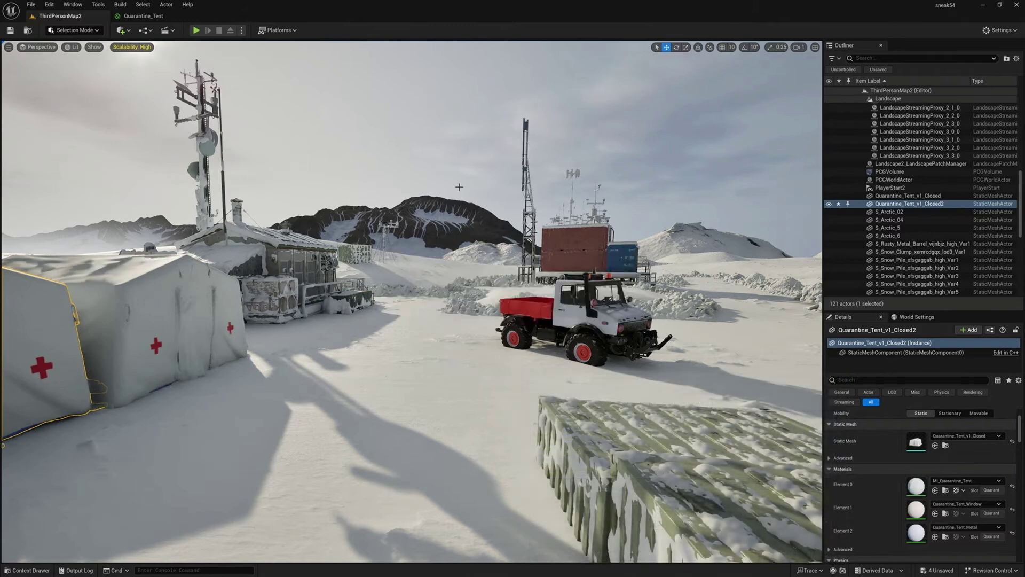
right_click_drag(467, 173, 514, 173)
key("w")
key("e")
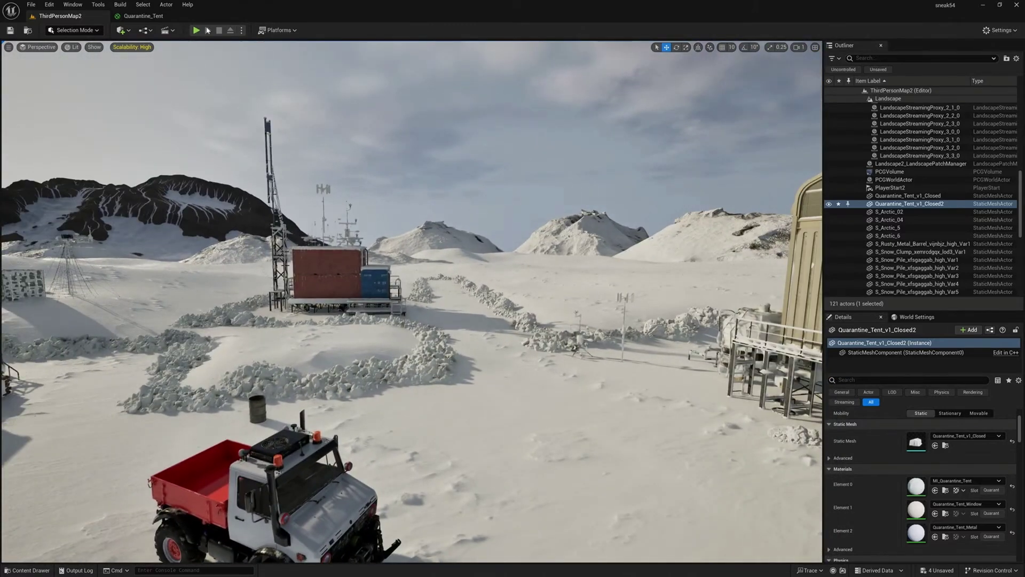
left_click(916, 317)
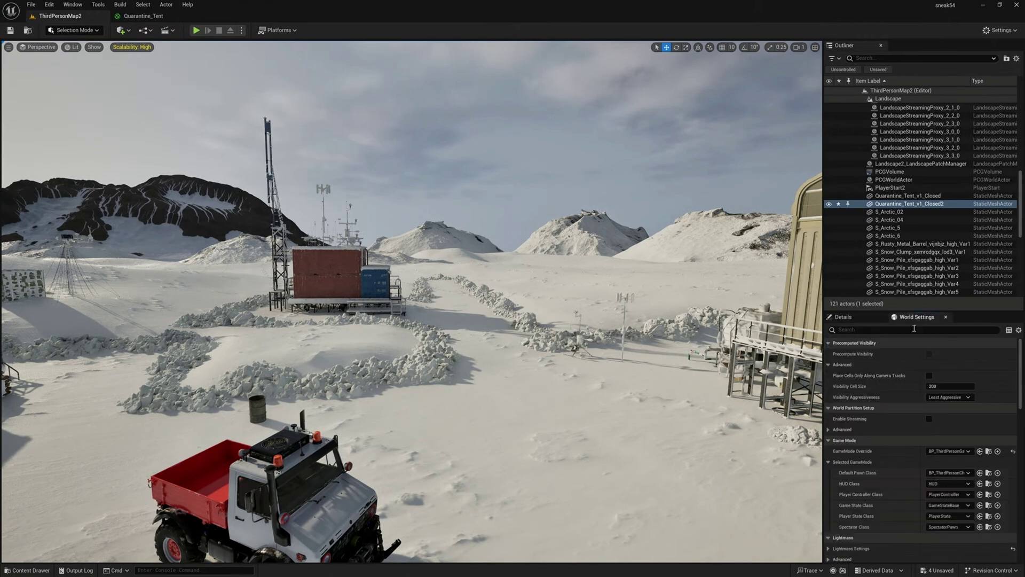
Step: Play-test the level, running the character through the snow to leave footprints, and end the play session
left_click(197, 31)
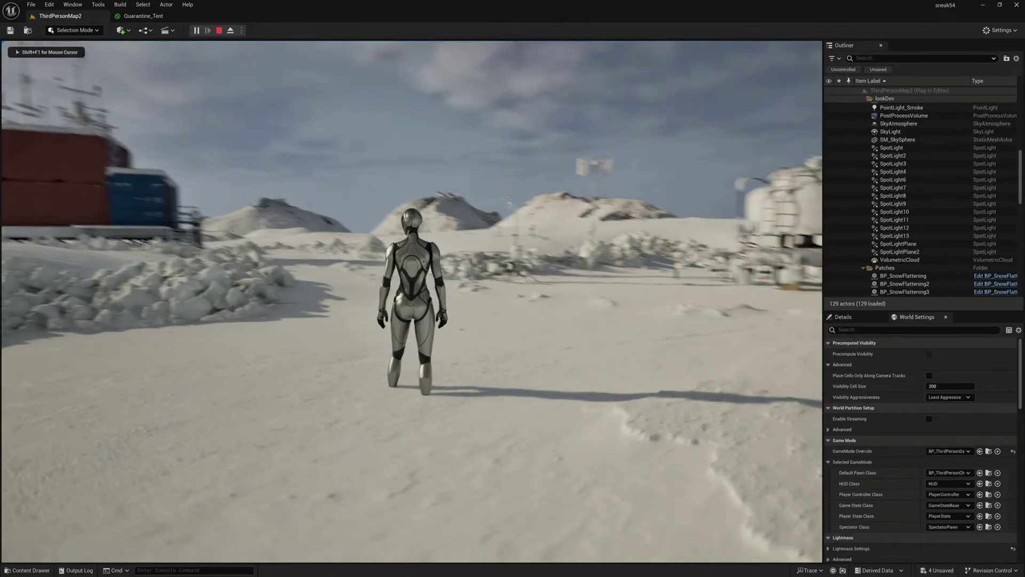
key("w")
key("w")
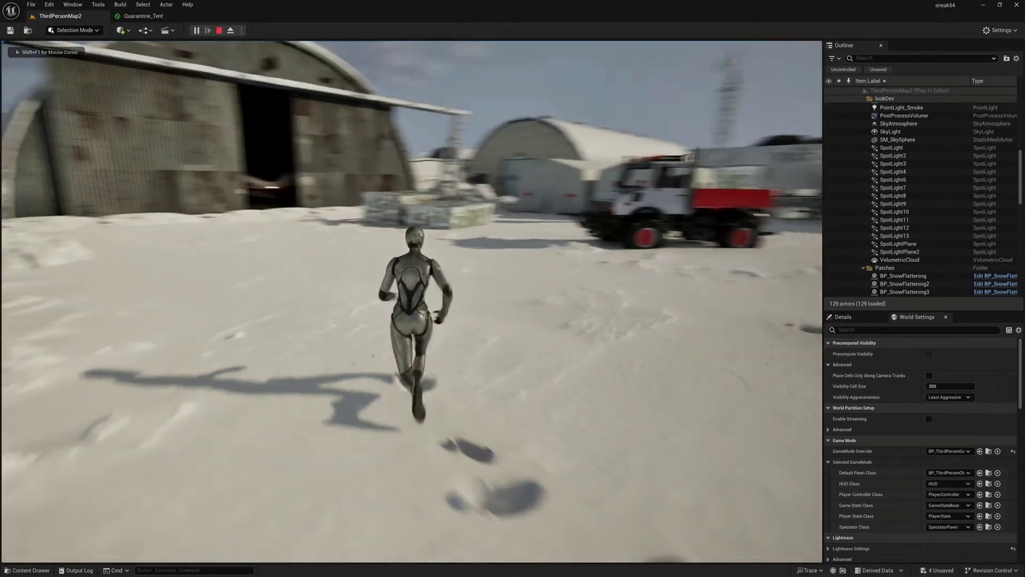
key("w")
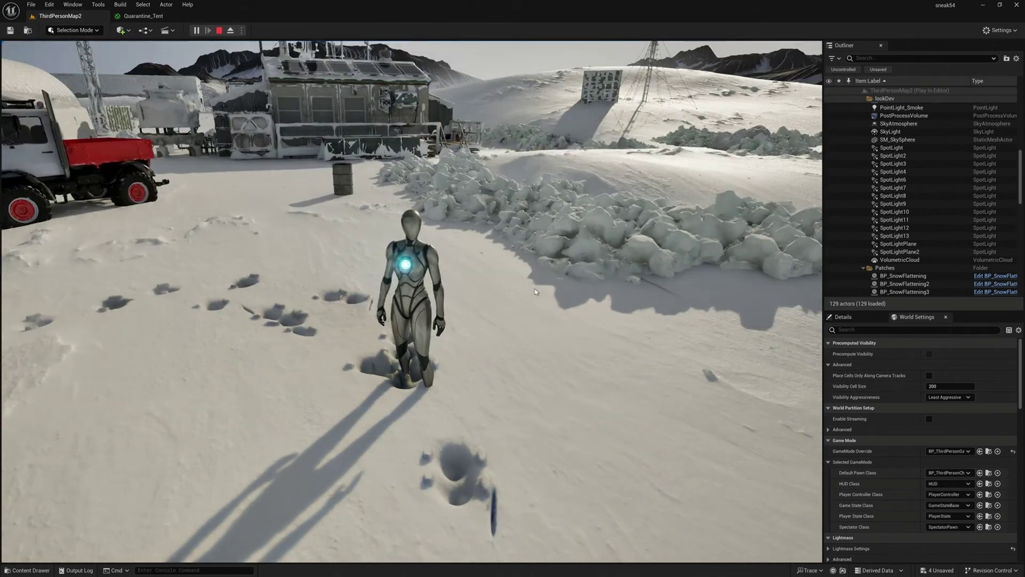
key("Escape")
Step: Filter the Outliner for "local" and select LocalFogVolume2 in the lookDev folder
right_click_drag(425, 305, 437, 305)
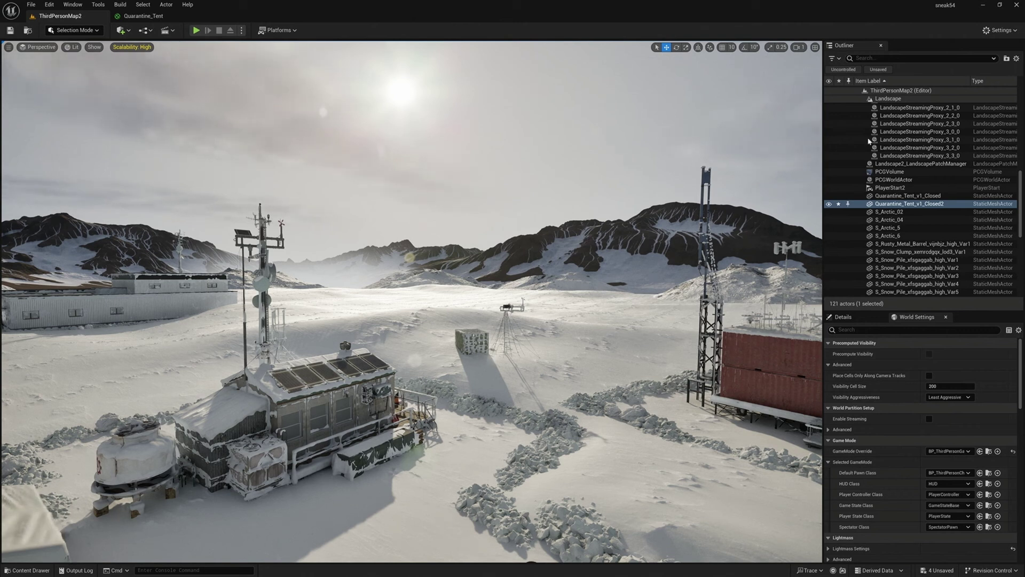
left_click(869, 58)
type("local")
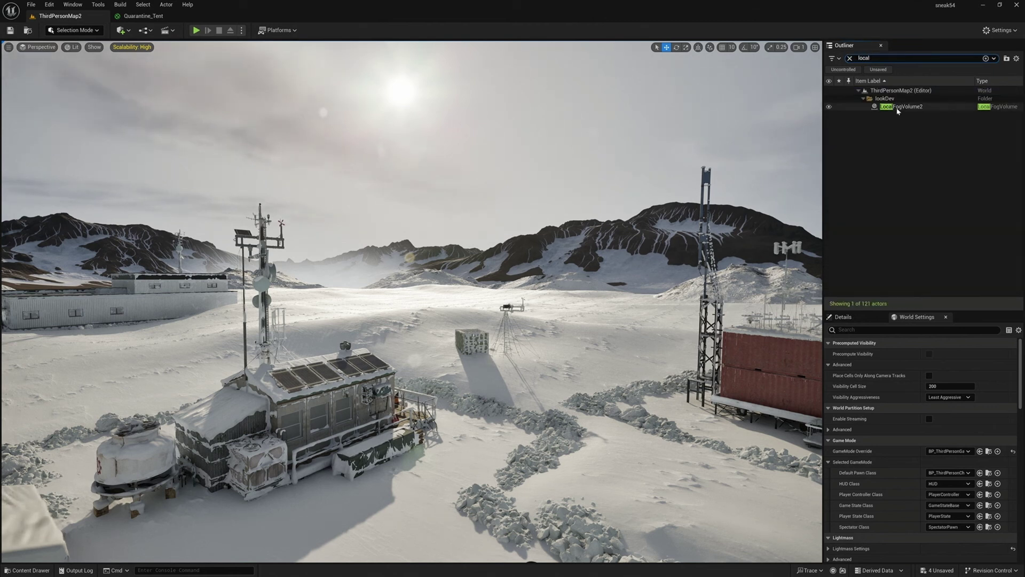
left_click(908, 106)
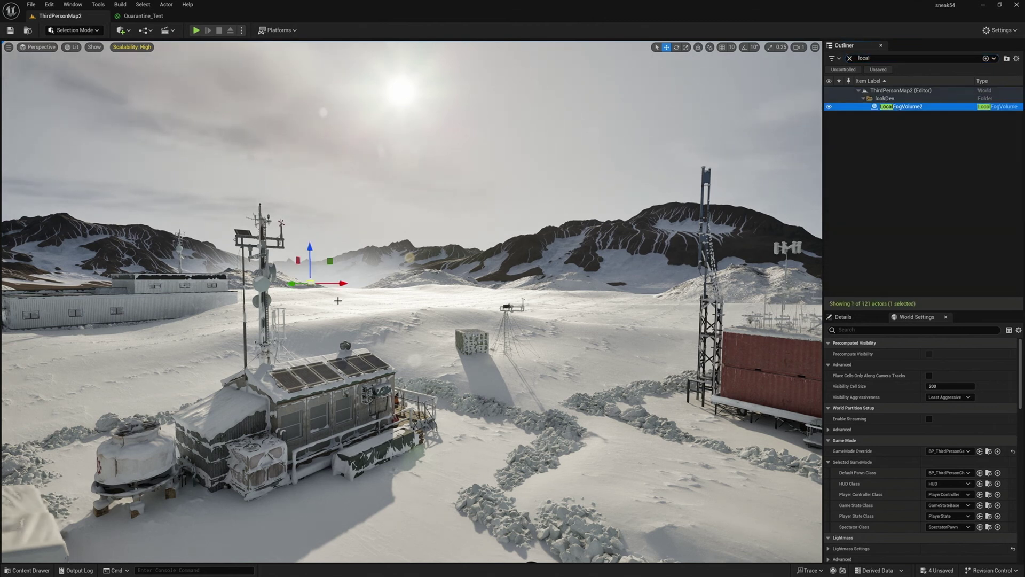
Step: Reveal the editor helpers briefly to inspect the bounds of the selected fog volume
right_click_drag(369, 289, 370, 299)
key("g")
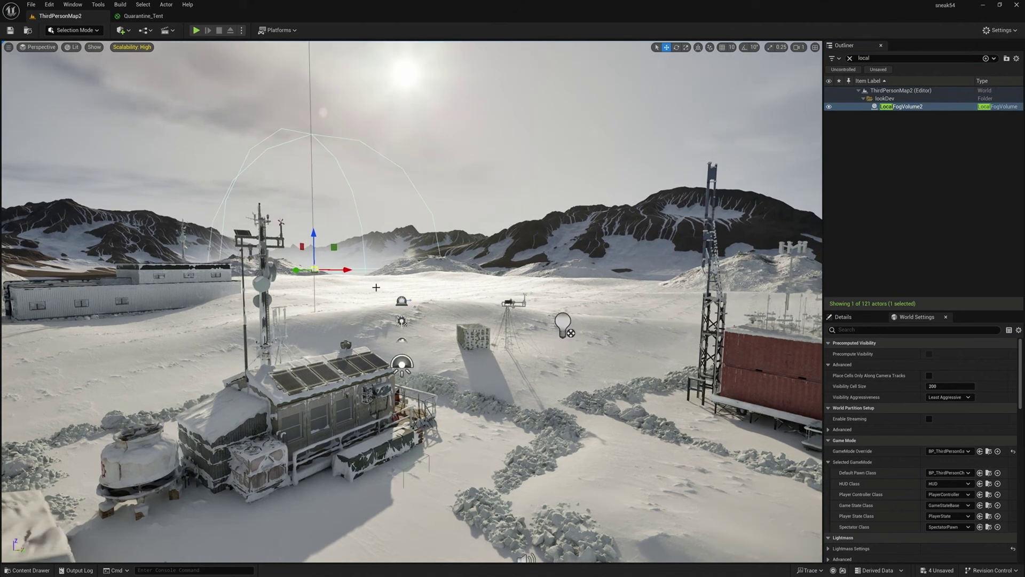
key("g")
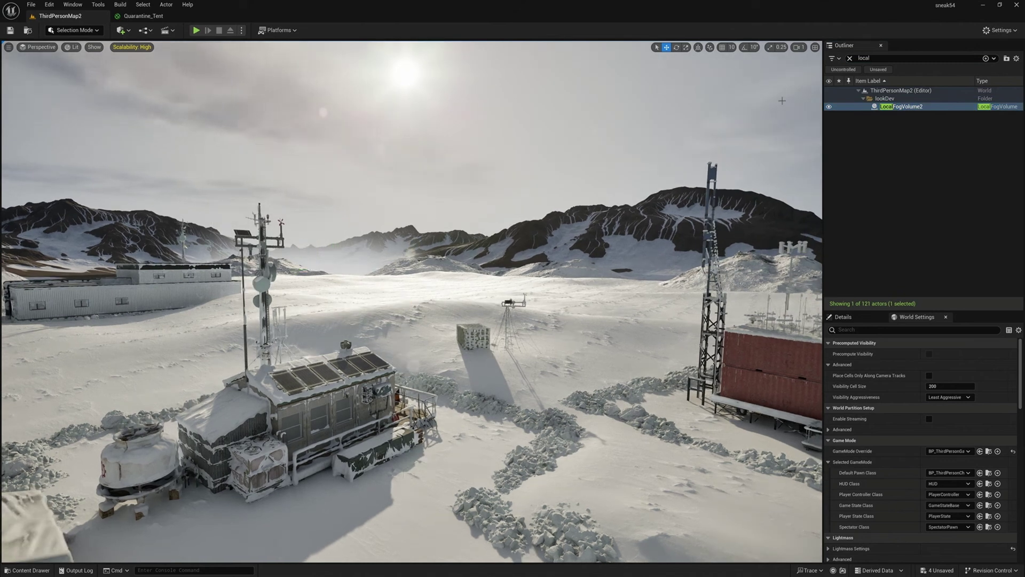
Step: Duplicate LocalFogVolume2 twice and shift a copy along its red axis towards the long white building
left_click(900, 108)
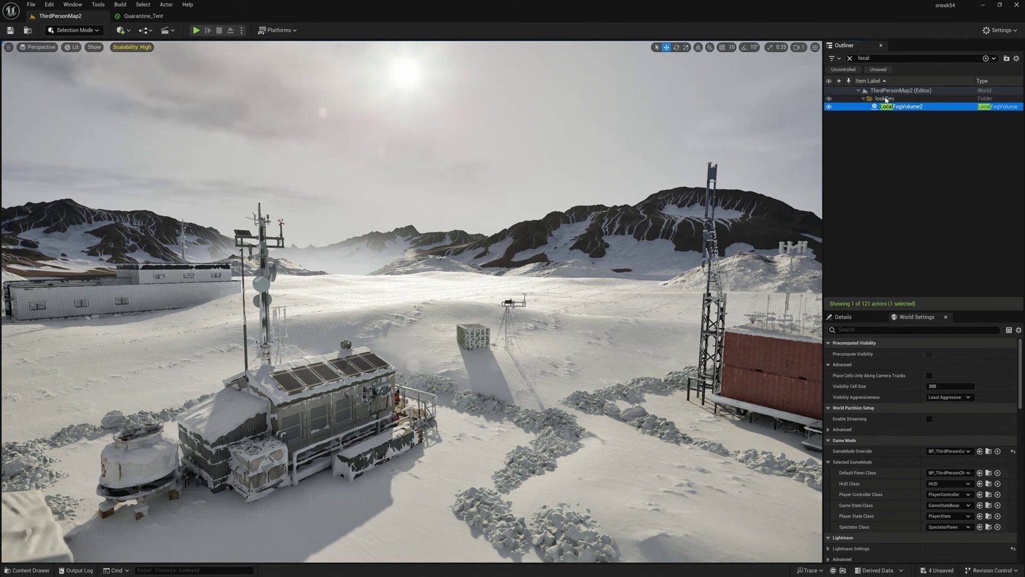
left_click(887, 107)
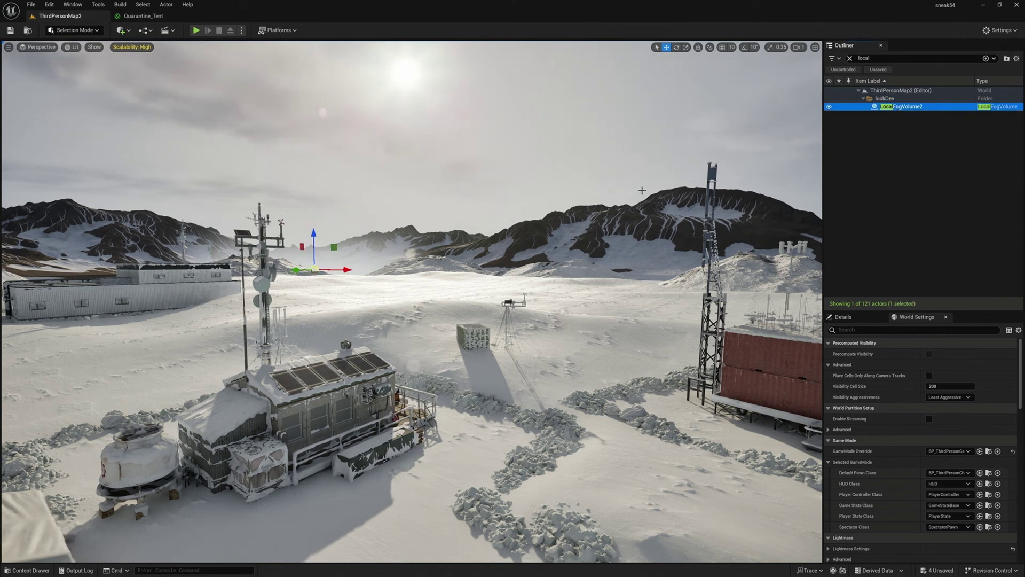
key("ctrl+d")
left_click_drag(337, 269, 169, 255)
key("ctrl+d")
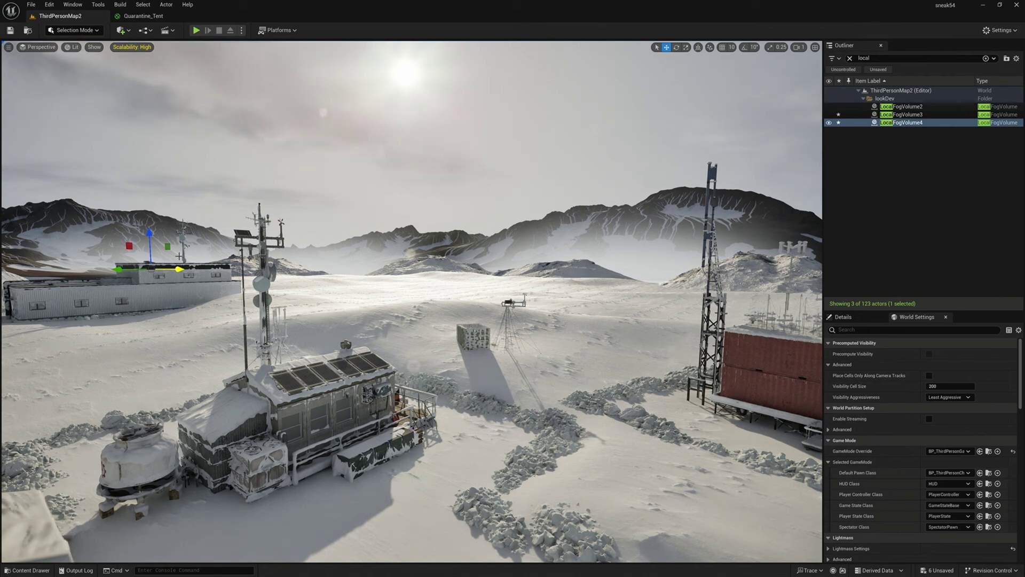
Step: Turn on Cast Shadow for the NewNiagaraSystem2 smoke effect above the barrel
middle_click_drag(393, 311, 419, 321)
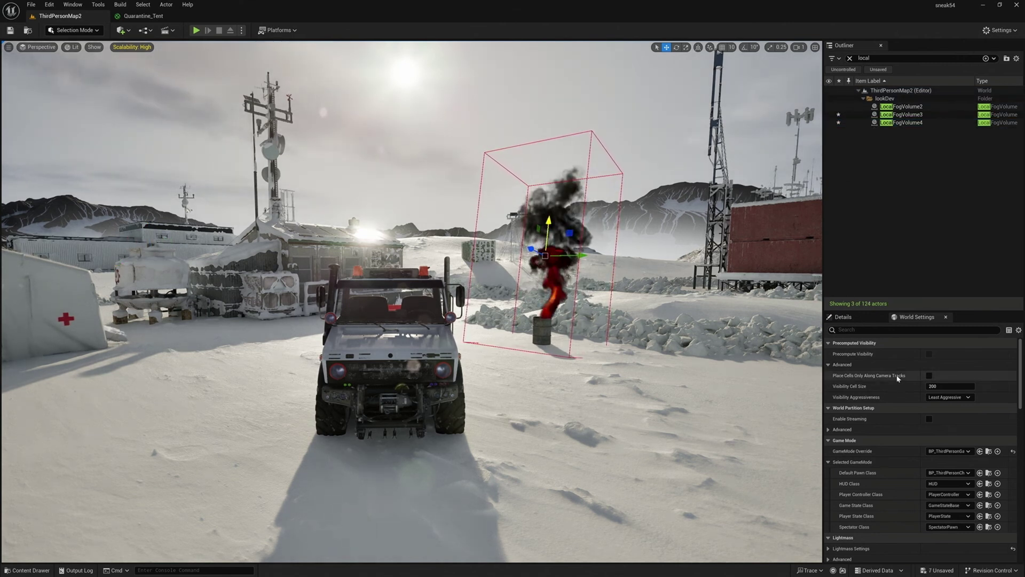
scroll(908, 394, "down", 3)
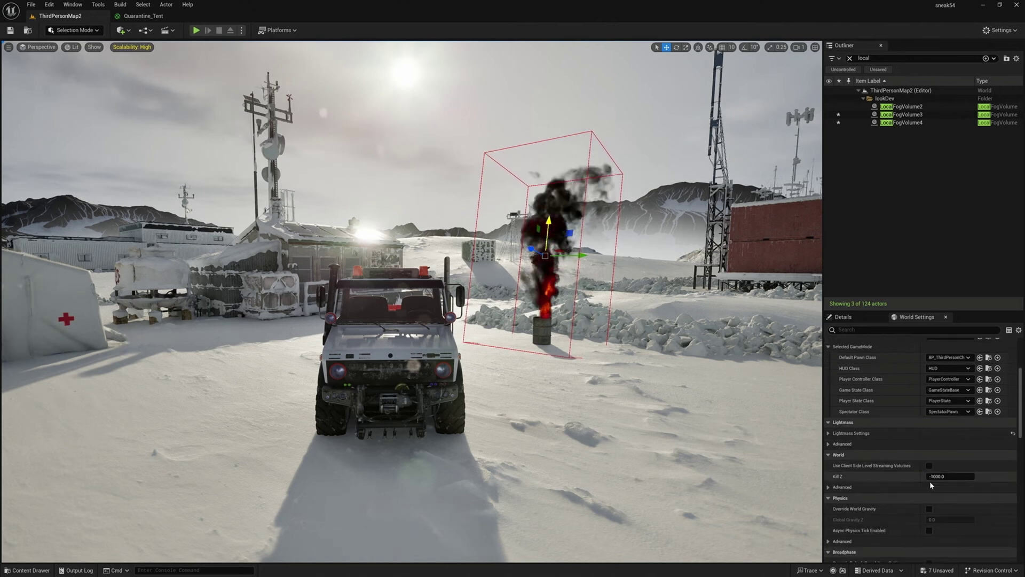
left_click(861, 317)
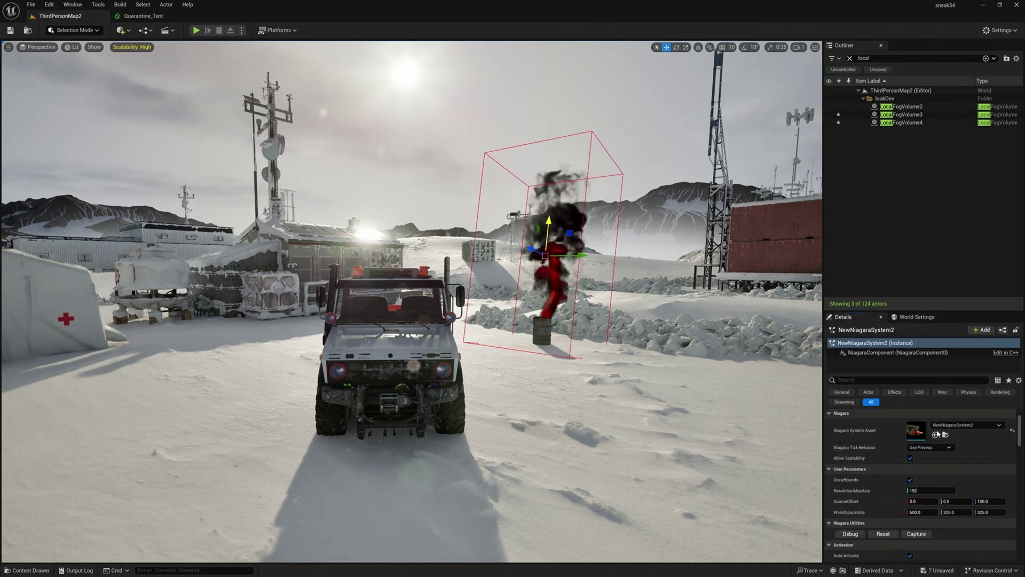
scroll(934, 460, "down", 2)
left_click(910, 474)
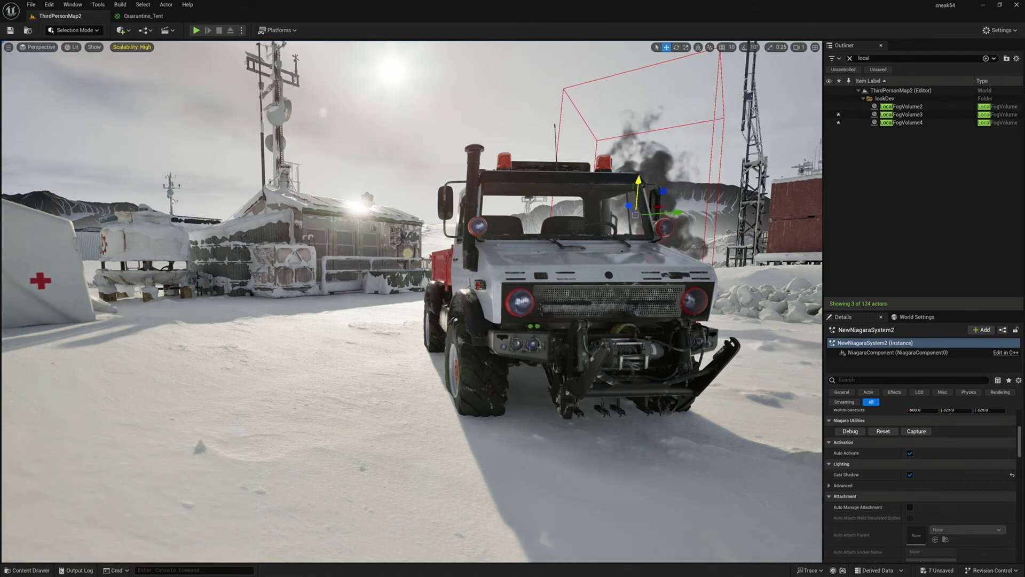
right_click_drag(350, 407, 407, 357)
right_click_drag(358, 329, 369, 323)
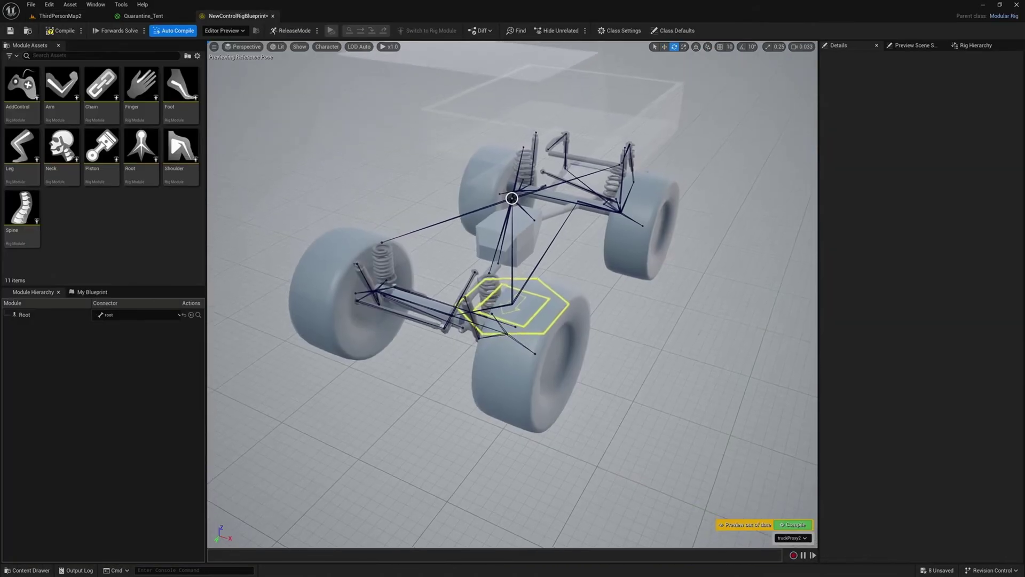
Step: Switch to the truck's control rig, attach an AddControl module to the cabin socket and test-move the cabin control up about 7.8
left_click_drag(601, 258, 602, 230, "alt")
middle_click_drag(601, 259, 582, 304, "alt")
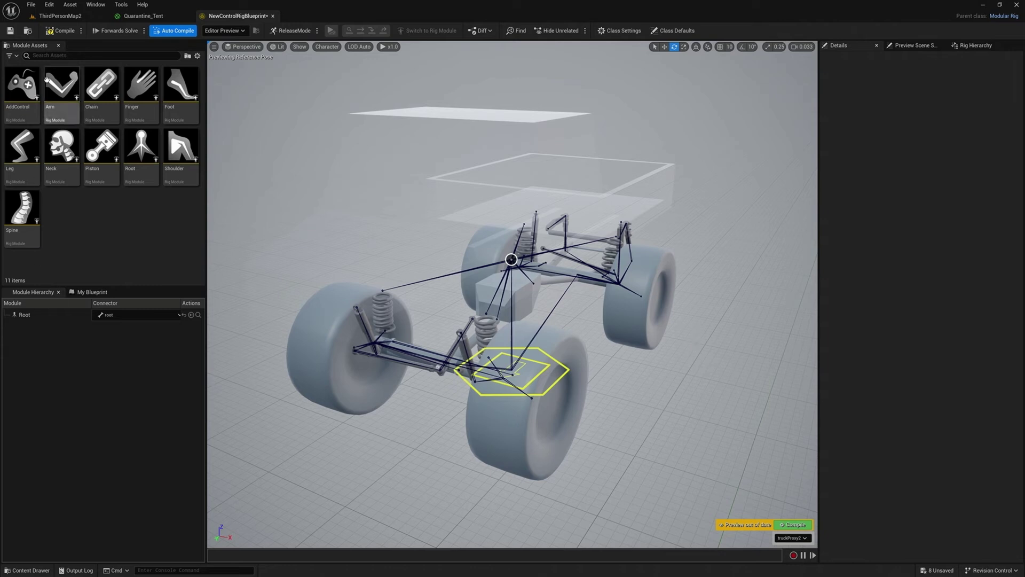
left_click_drag(21, 85, 511, 259)
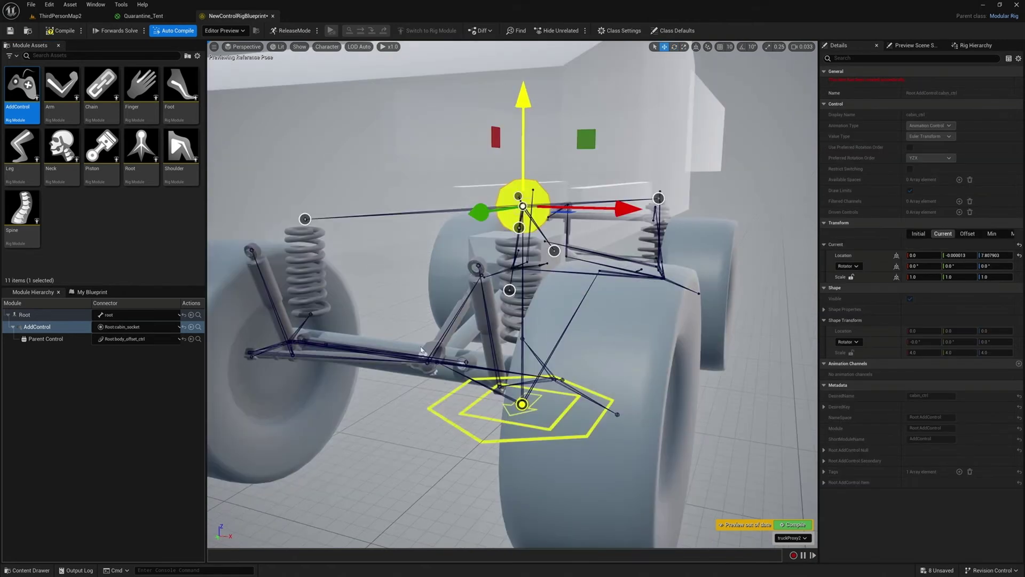
left_click_drag(421, 350, 421, 368, "alt")
scroll(454, 329, "down", 4)
scroll(487, 308, "up", 1)
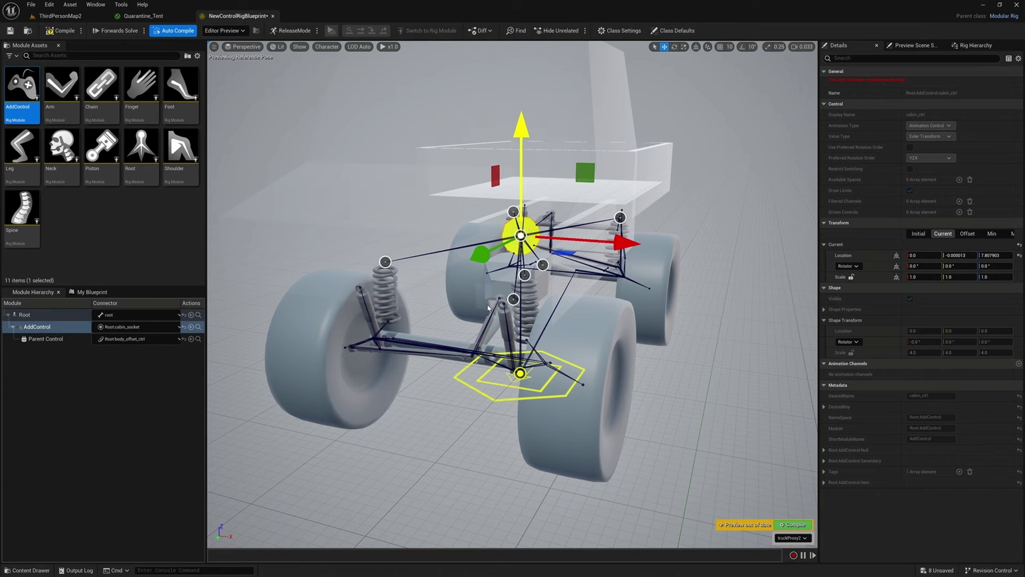
left_click(437, 393)
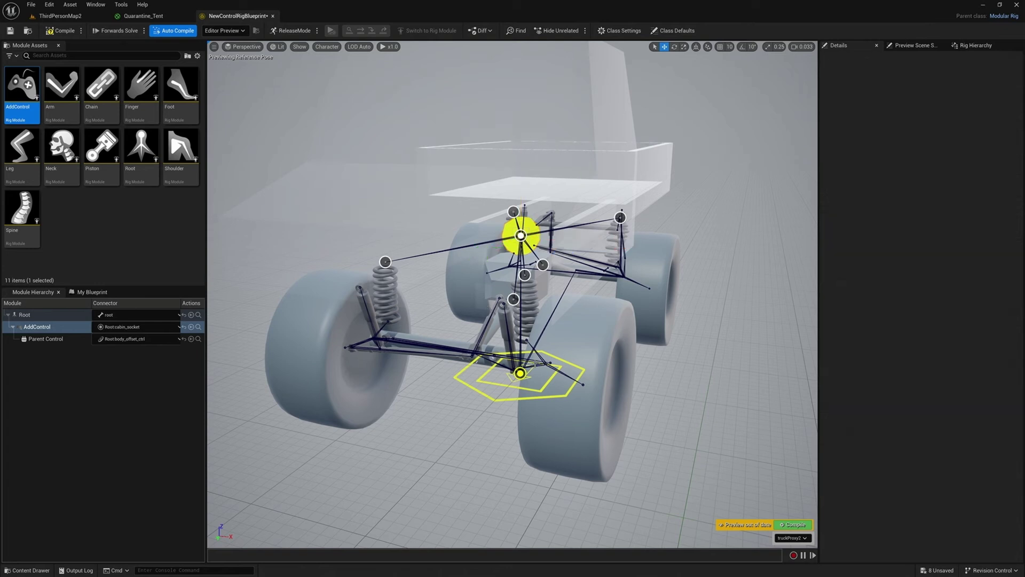
Step: Create a new socket on the front axle's axle_fr_Start bone in the rig hierarchy
left_click(533, 361)
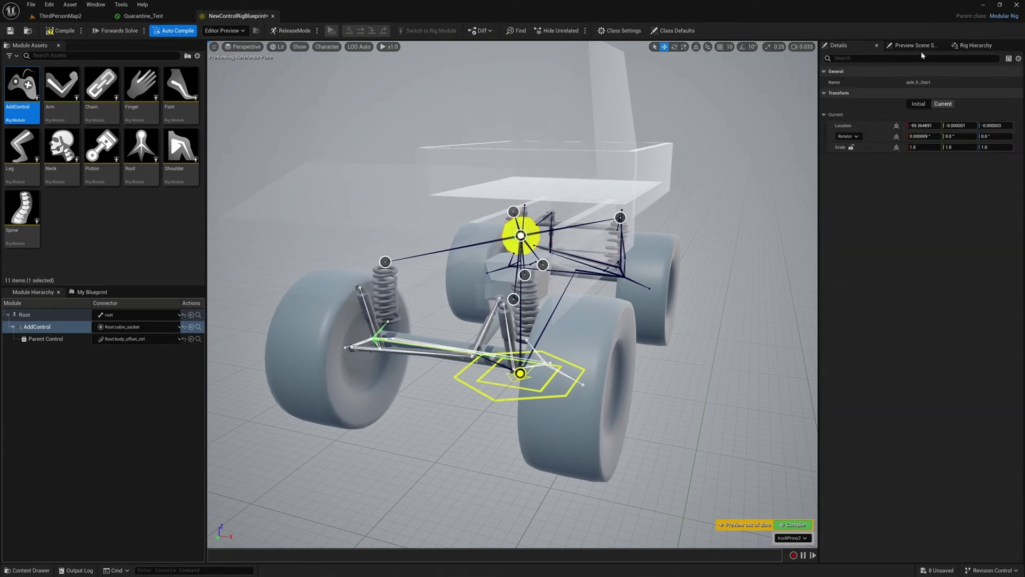
left_click(976, 45)
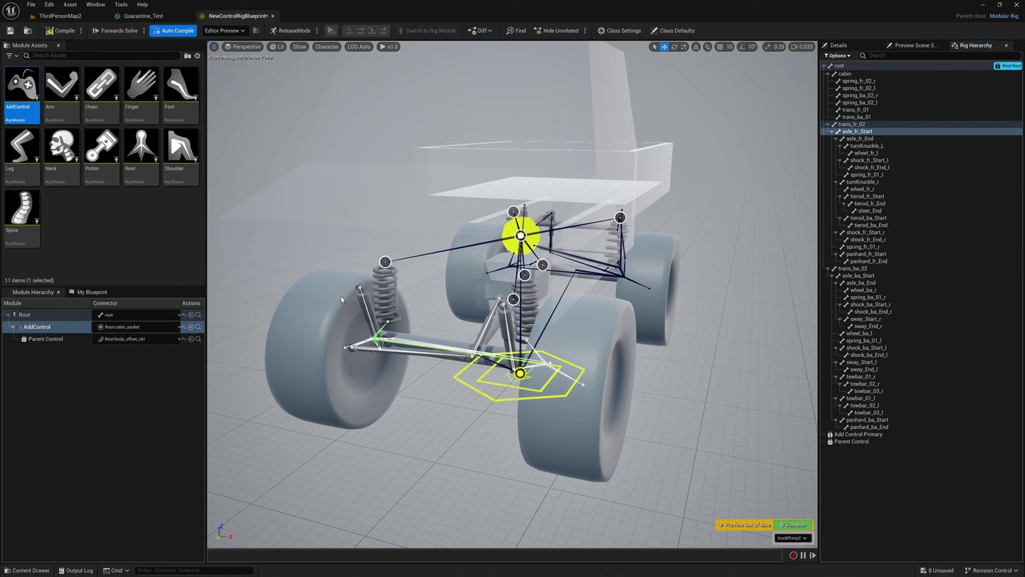
right_click(853, 132)
mouse_move(890, 161)
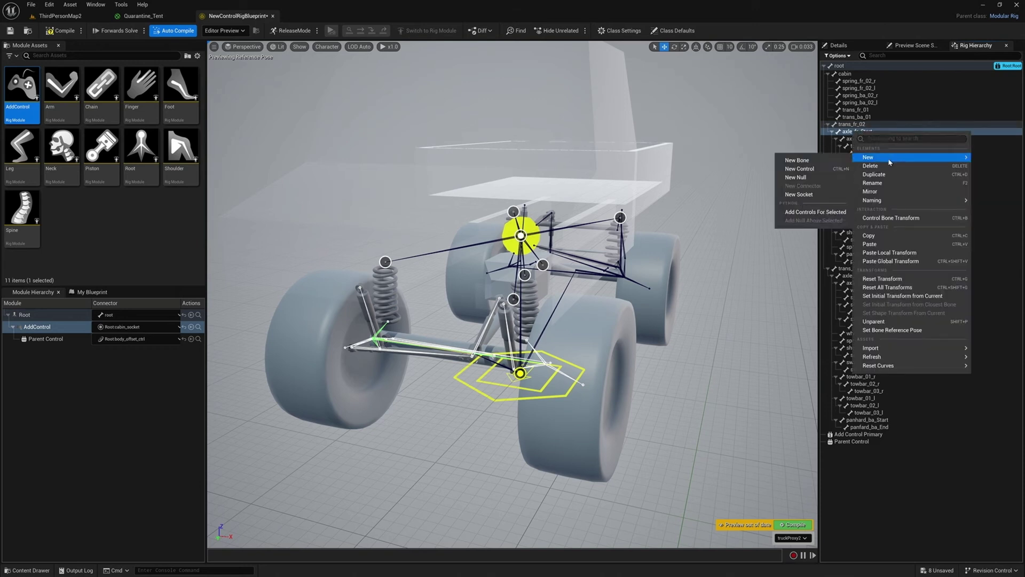
left_click(799, 194)
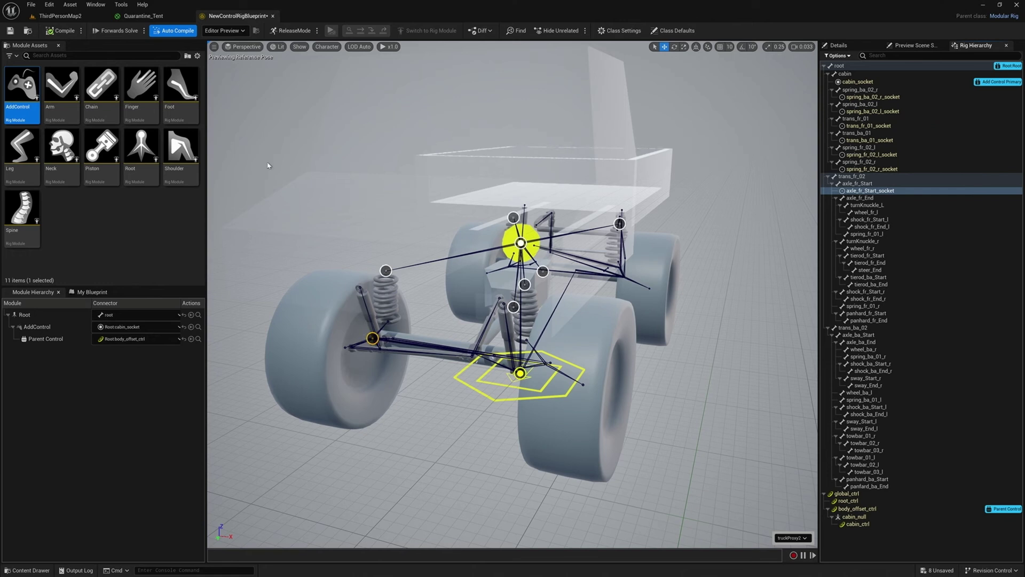
Step: Attach a Piston module to axle_fr_Start_socket and set its control size to 11
left_click_drag(99, 152, 372, 339)
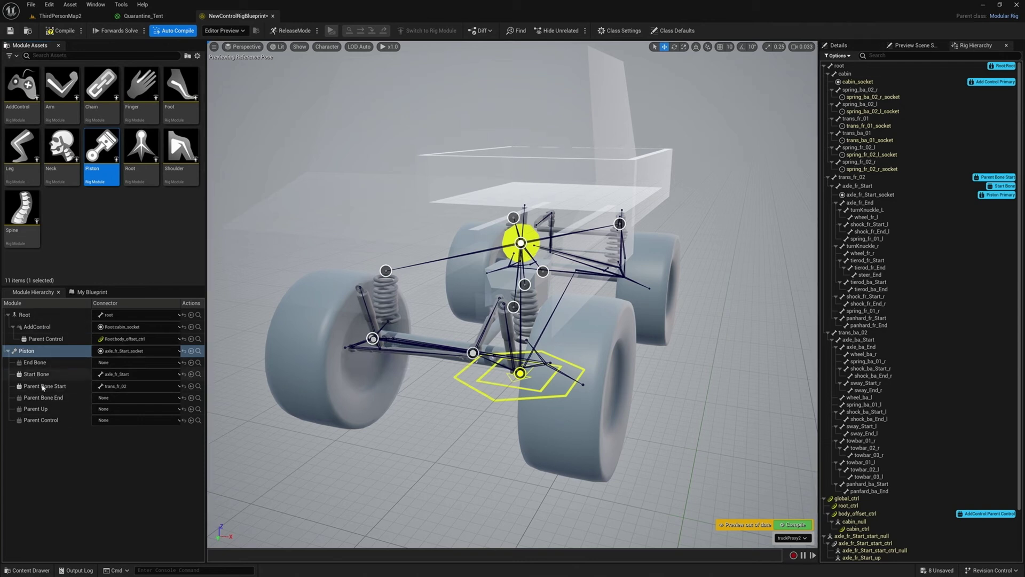
left_click(845, 47)
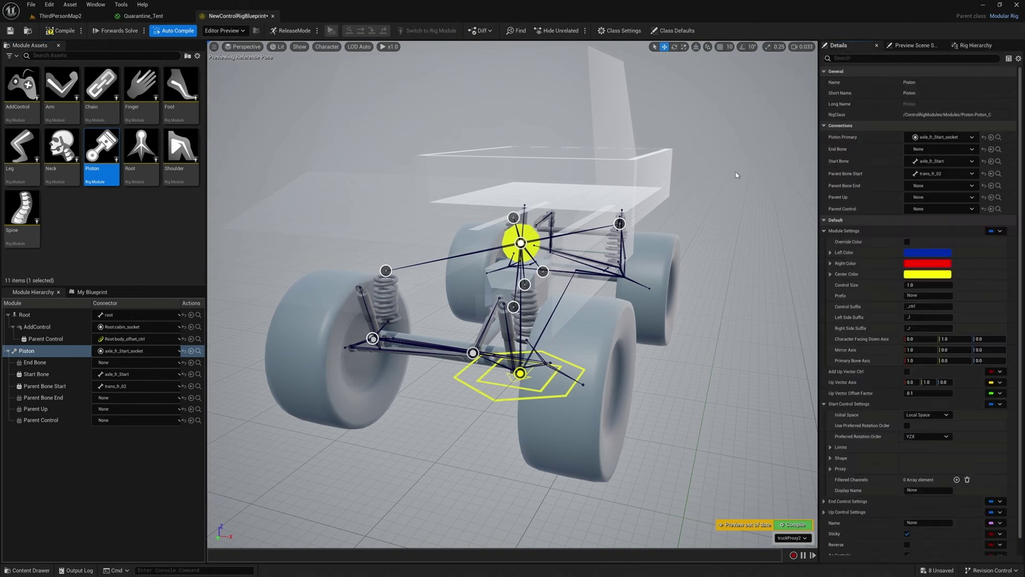
left_click(916, 287)
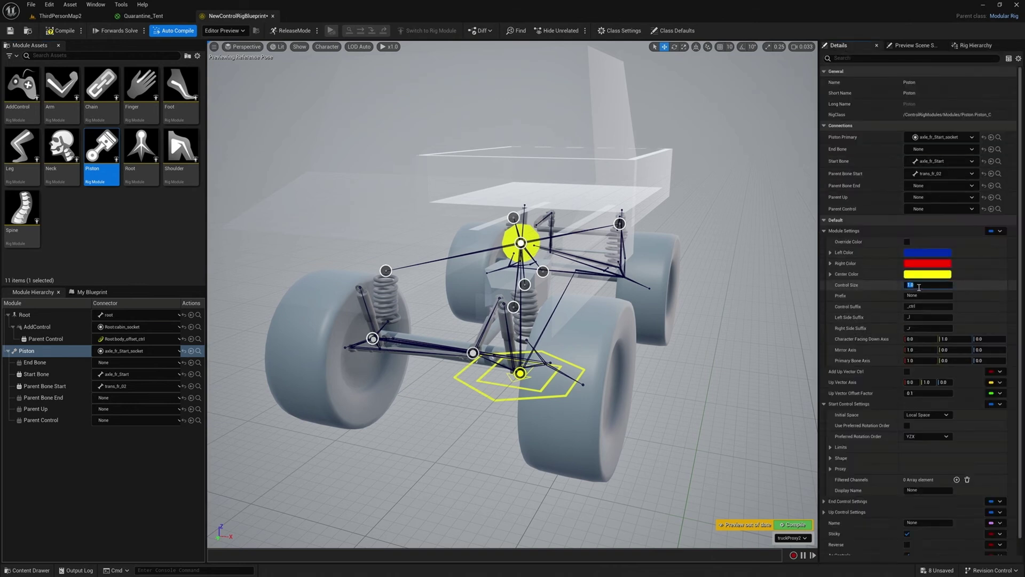
type("10")
key("Return")
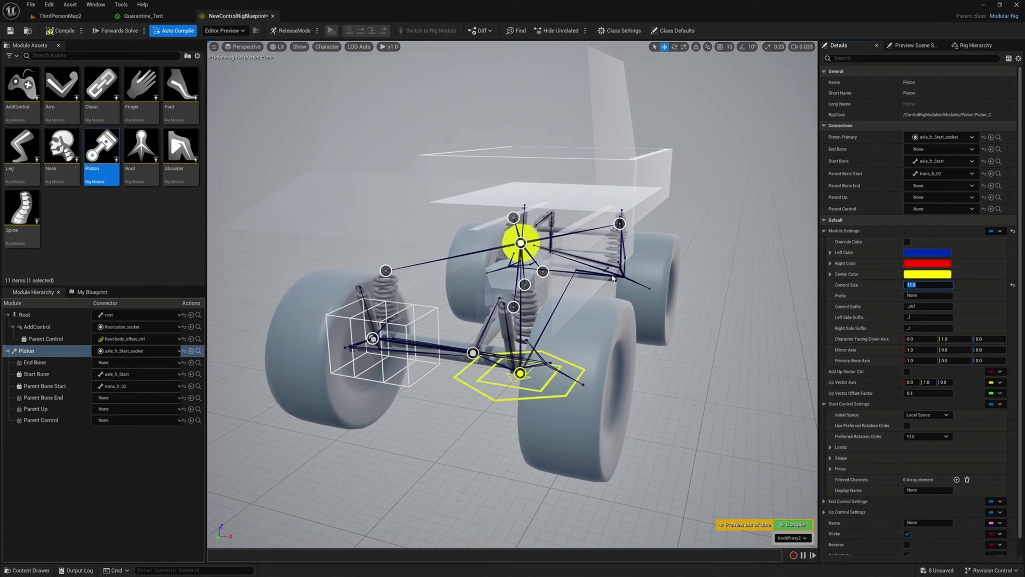
Step: Parent the axle's Piston module under Root and increase its End Control Position until the end control reaches the opposite wheel
left_click_drag(30, 350, 30, 317)
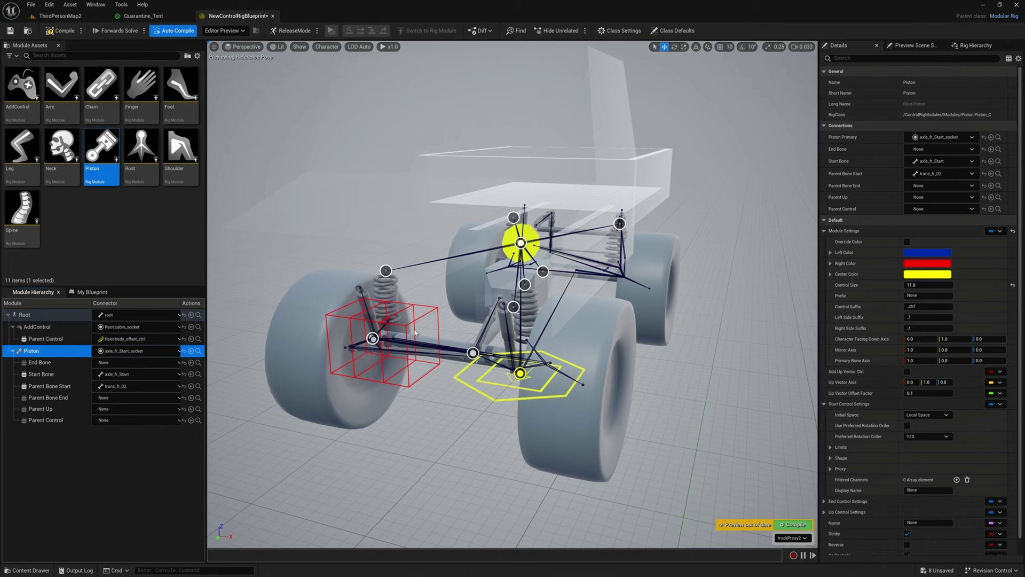
scroll(979, 501, "down", 1)
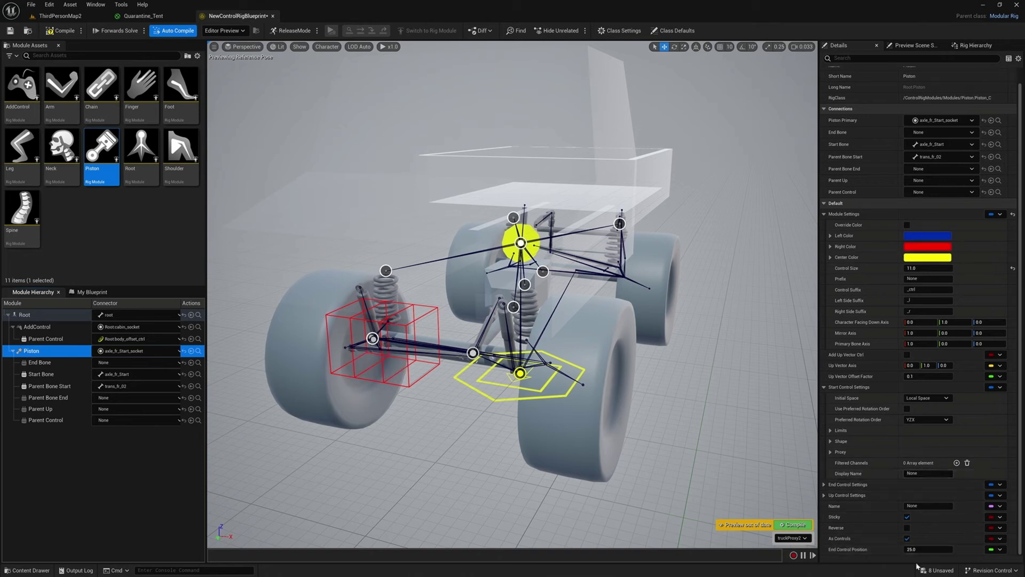
mouse_move(912, 549)
left_mouse_down()
mouse_move(950, 549)
mouse_move(932, 549)
left_mouse_up()
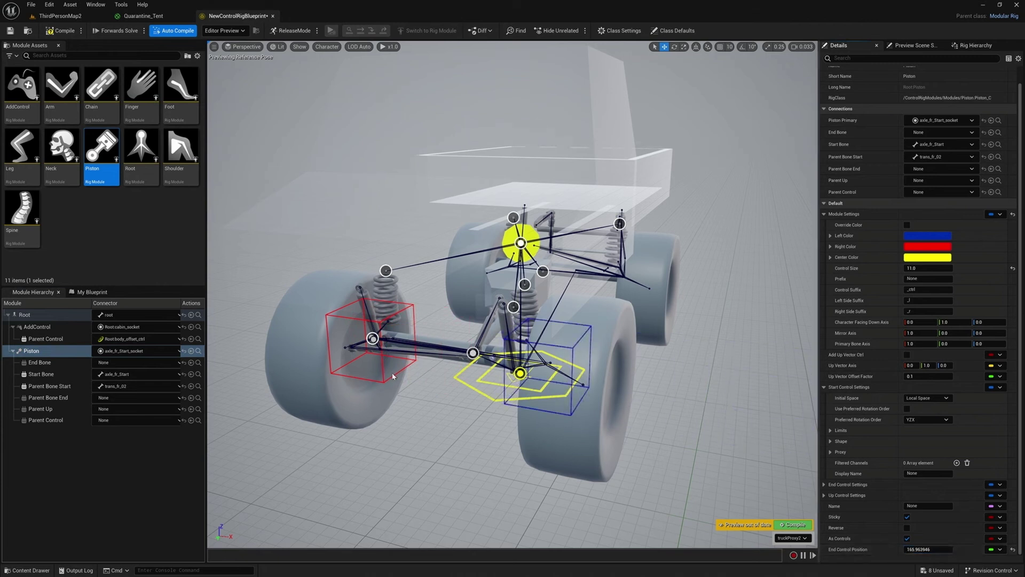
Step: Test the front axle rig by lowering the piston's start control, and its end control by about 7.6
left_click(372, 338)
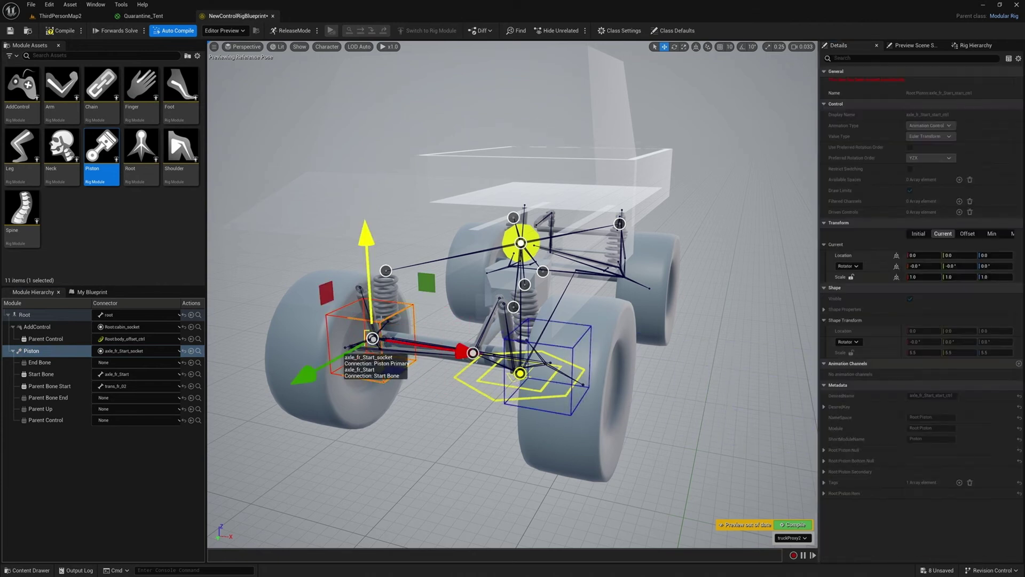
left_click_drag(364, 236, 348, 257)
left_click(557, 322)
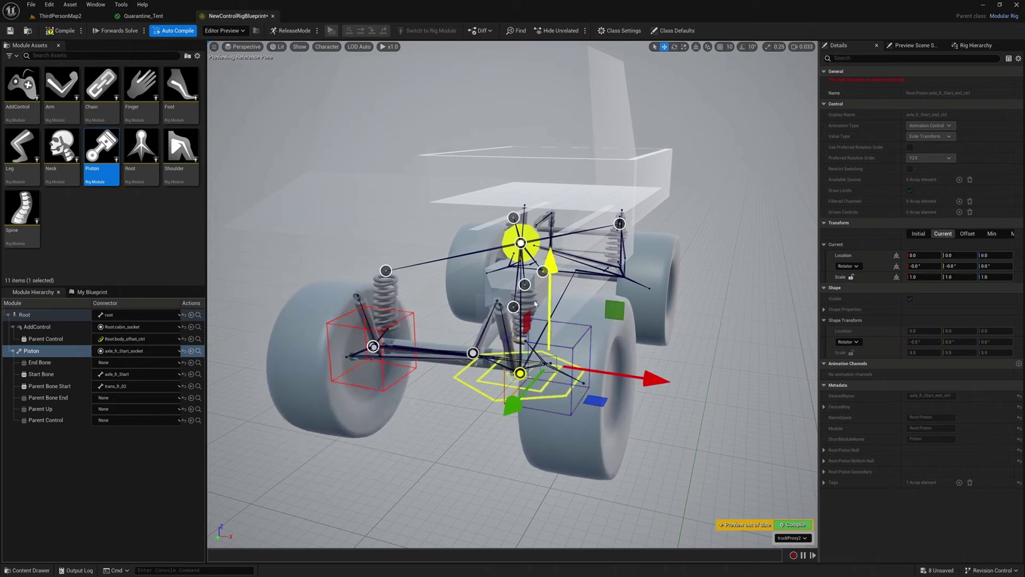
left_click_drag(548, 261, 546, 271)
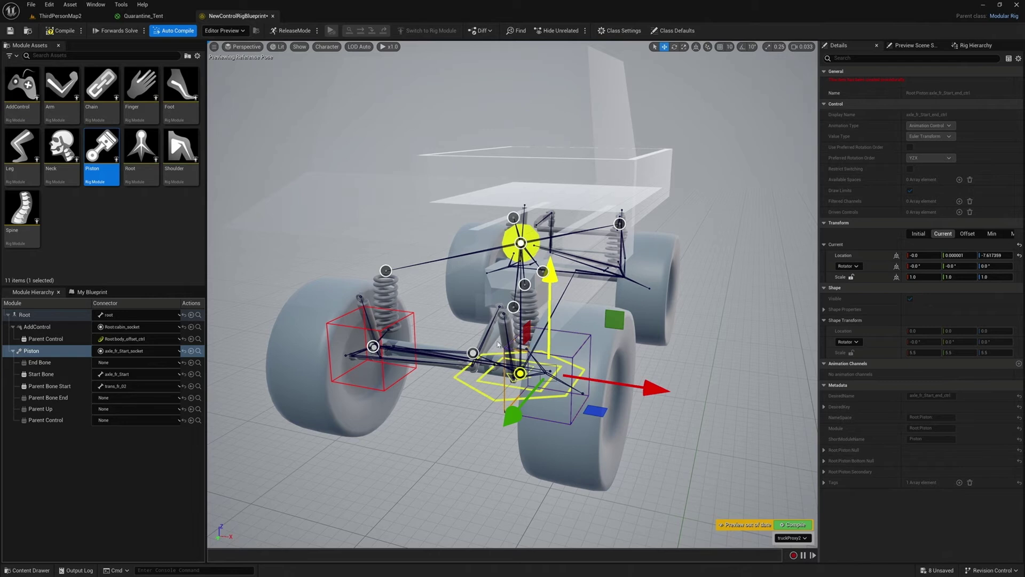
Step: Select both front shock bones, shock_fr_Start_l and shock_fr_Start_r, and create a new socket on each
scroll(482, 340, "up", 3)
left_click_drag(482, 340, 454, 323, "alt")
right_click_drag(504, 344, 504, 345)
left_click(442, 332)
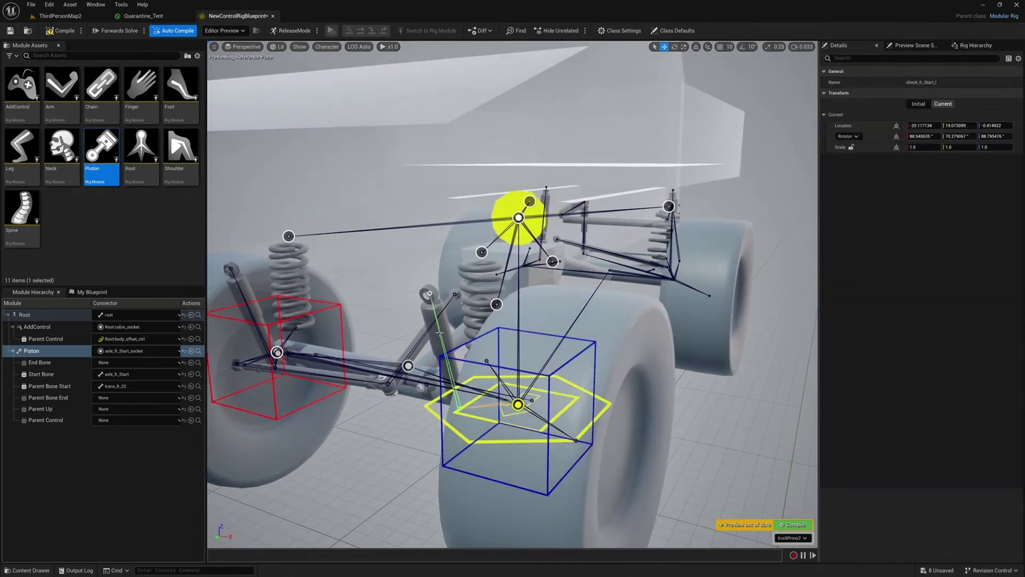
left_click(250, 309, "ctrl")
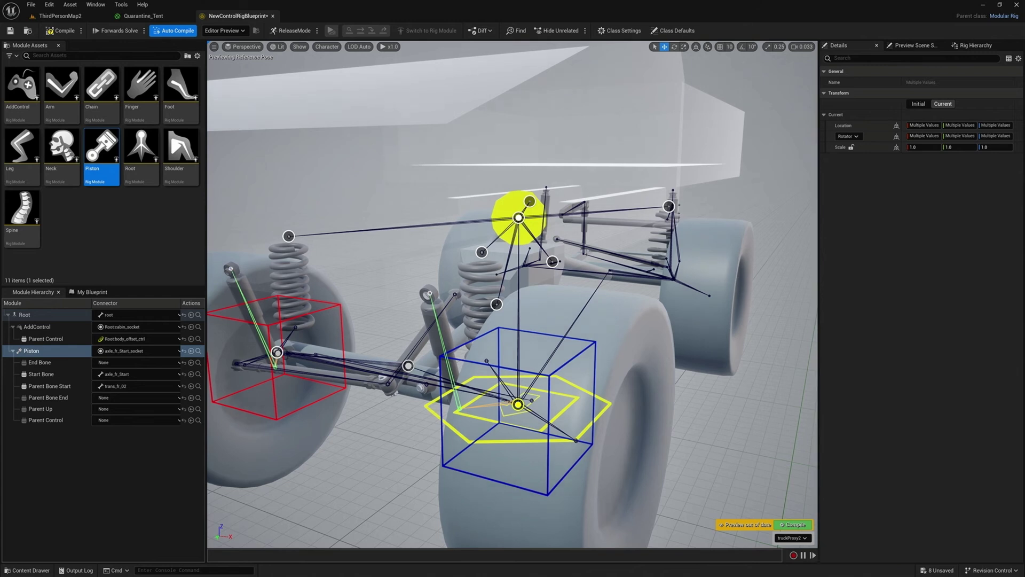
left_click(975, 46)
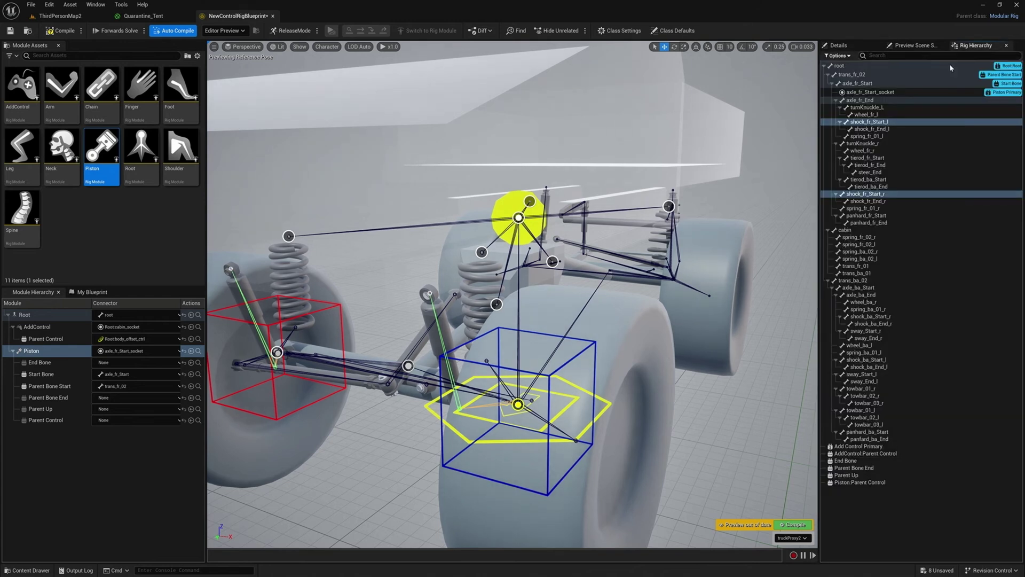
right_click(865, 198)
mouse_move(881, 221)
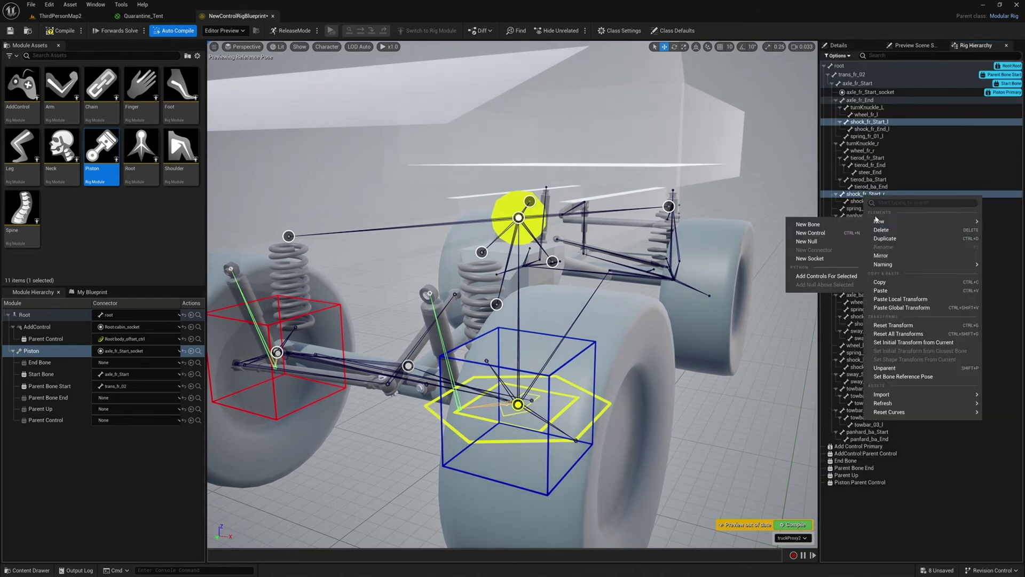
left_click(807, 260)
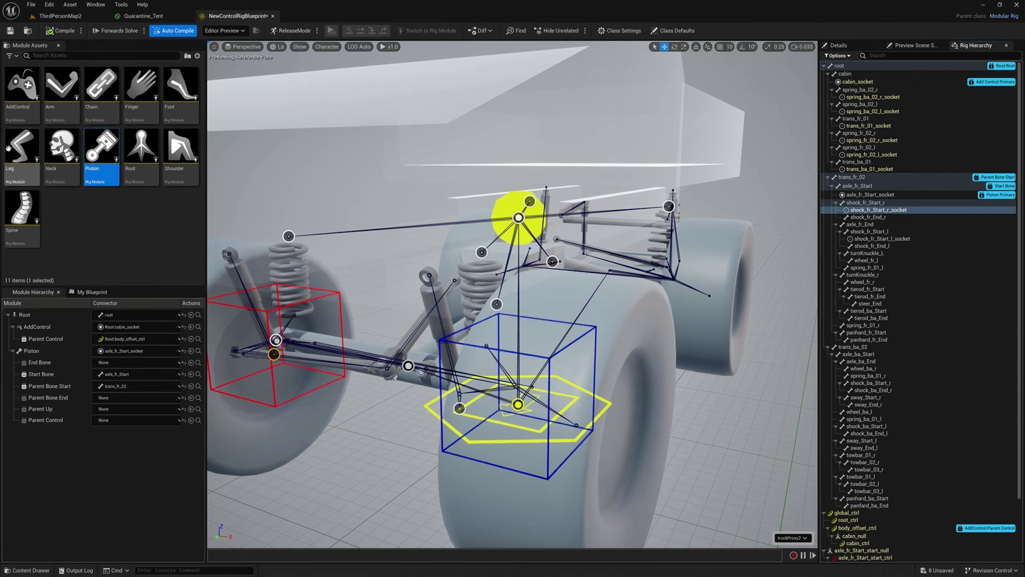
Step: Attach a Piston module to shock_fr_Start_l_socket and set its control size to 5
left_click_drag(101, 149, 460, 408)
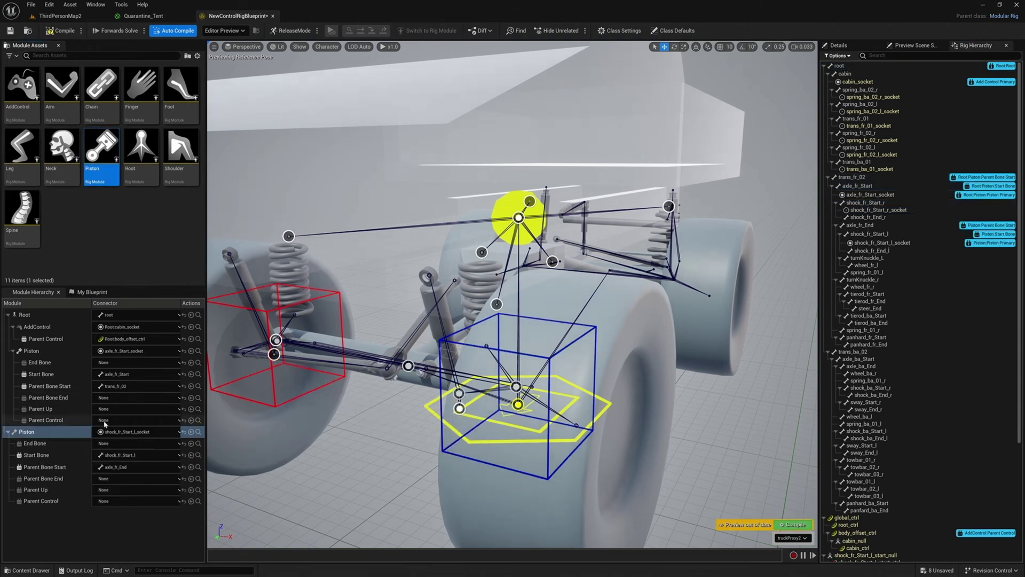
left_click(59, 432)
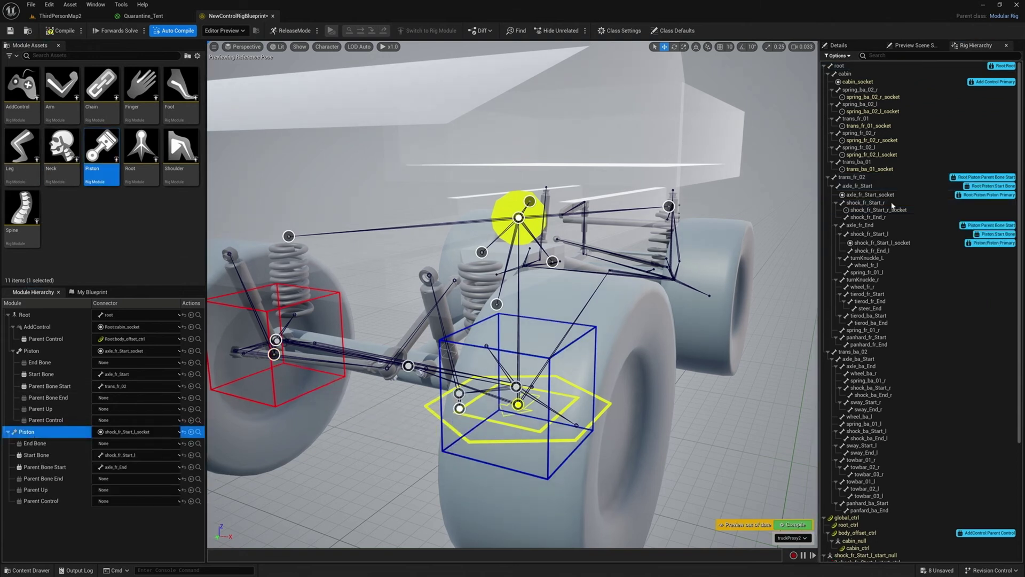
left_click(839, 45)
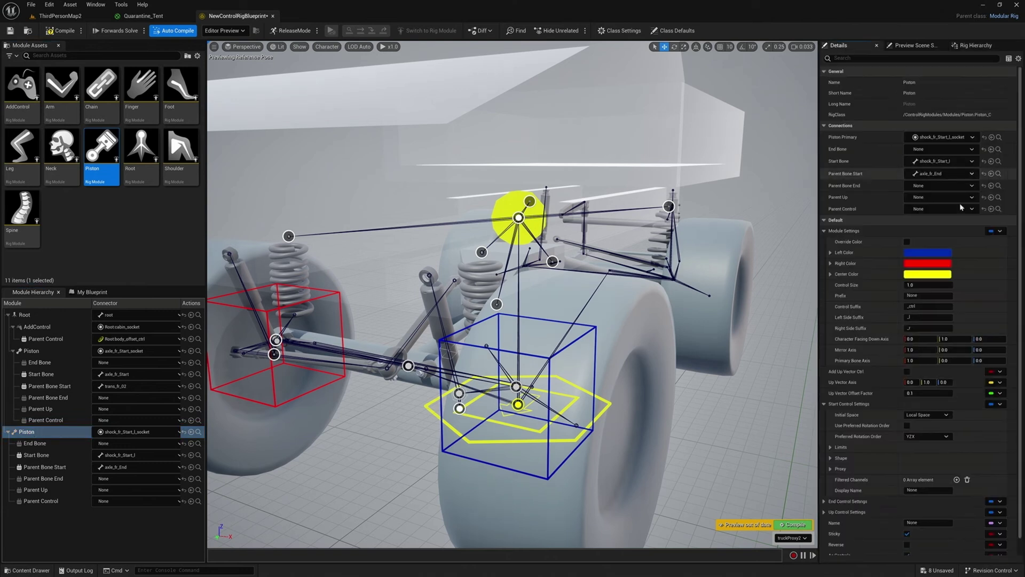
left_click(915, 285)
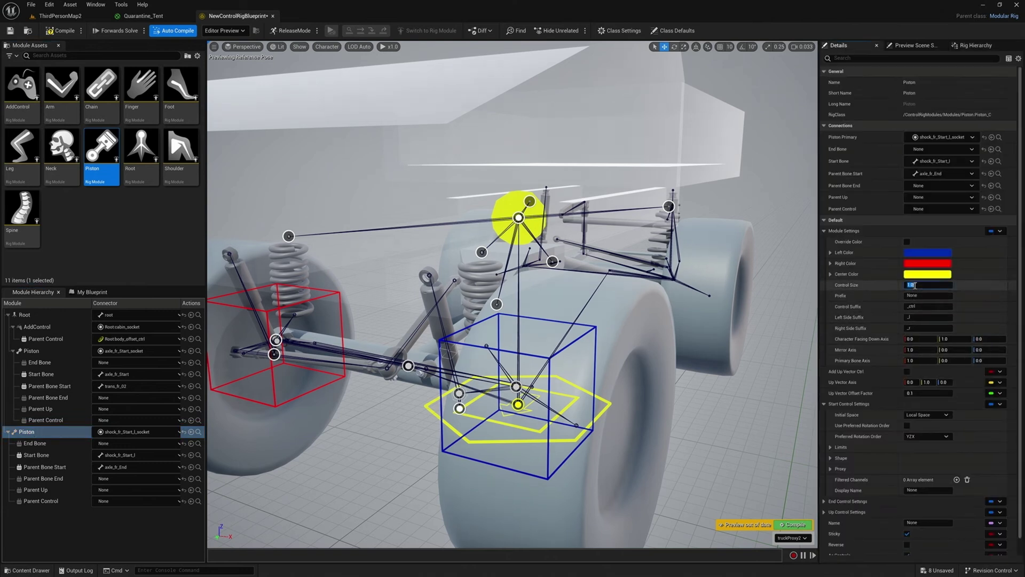
type("5")
key("Return")
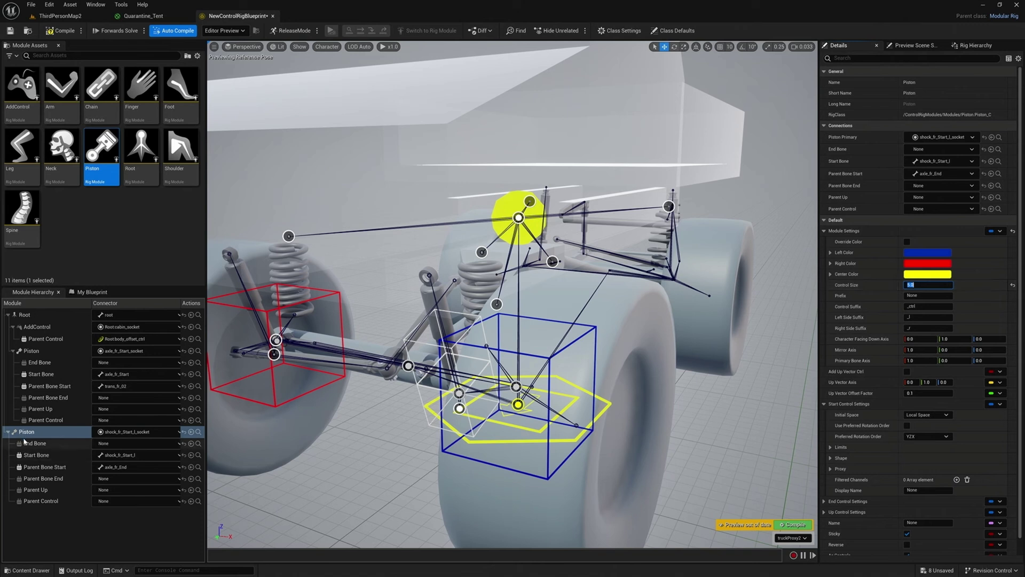
Step: Parent the shock's Piston module under Root and raise its End Control Position until the end control sits at the shock's upper end
left_click_drag(27, 432, 30, 326)
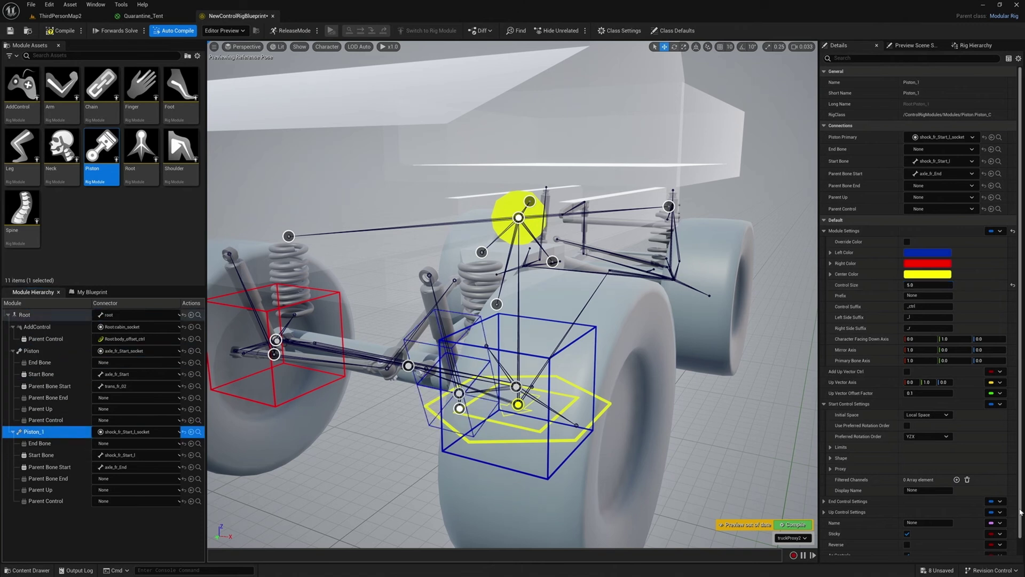
scroll(907, 537, "down", 1)
left_click_drag(913, 549, 927, 549)
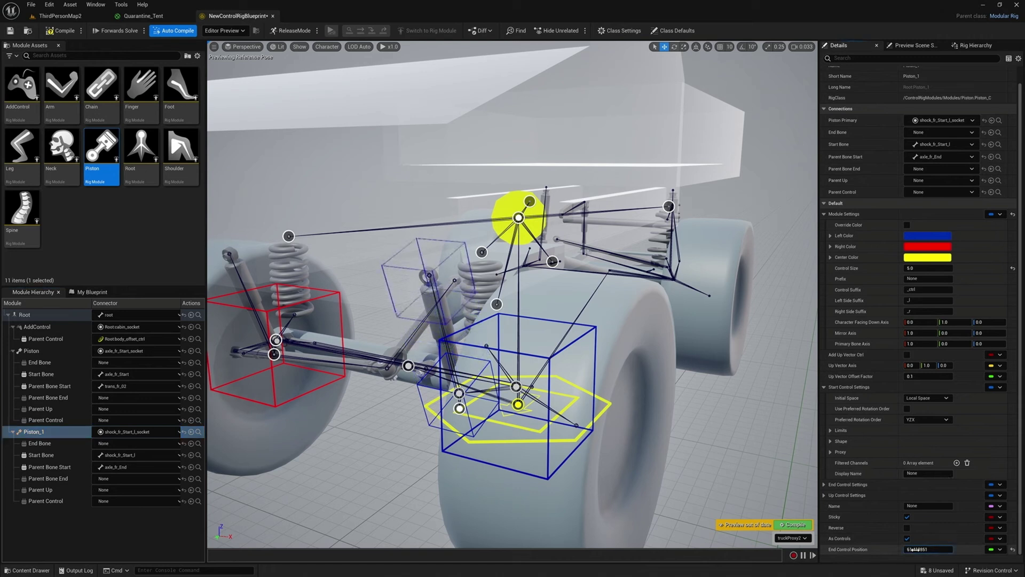
Step: Nudge shock_fr_Start_l's end control to about -1.45 in X and -0.39 in Z, deselect it and bring up the rig hierarchy
left_click(399, 268)
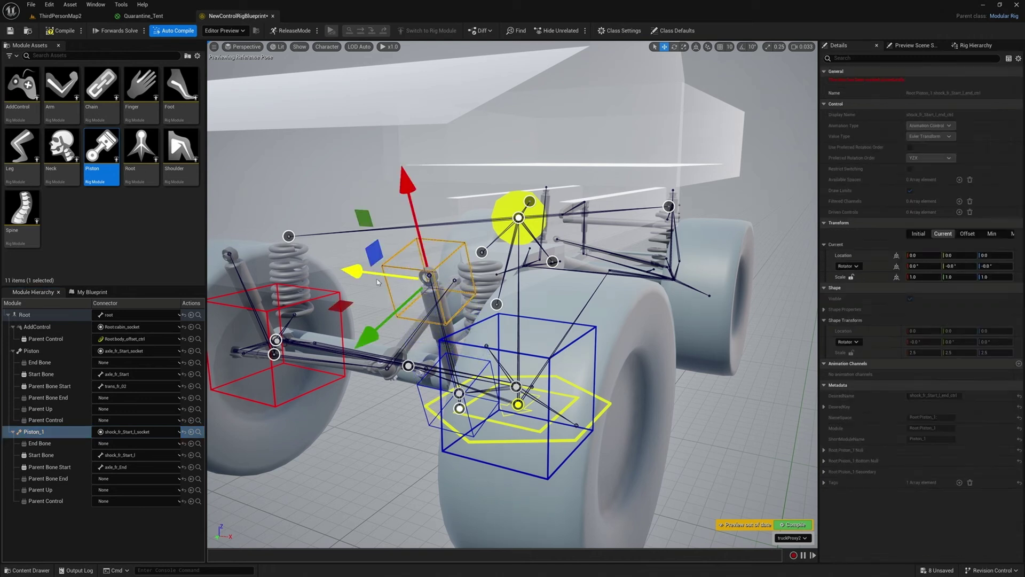
mouse_move(359, 285)
left_mouse_down()
mouse_move(343, 278)
mouse_move(362, 278)
left_mouse_up()
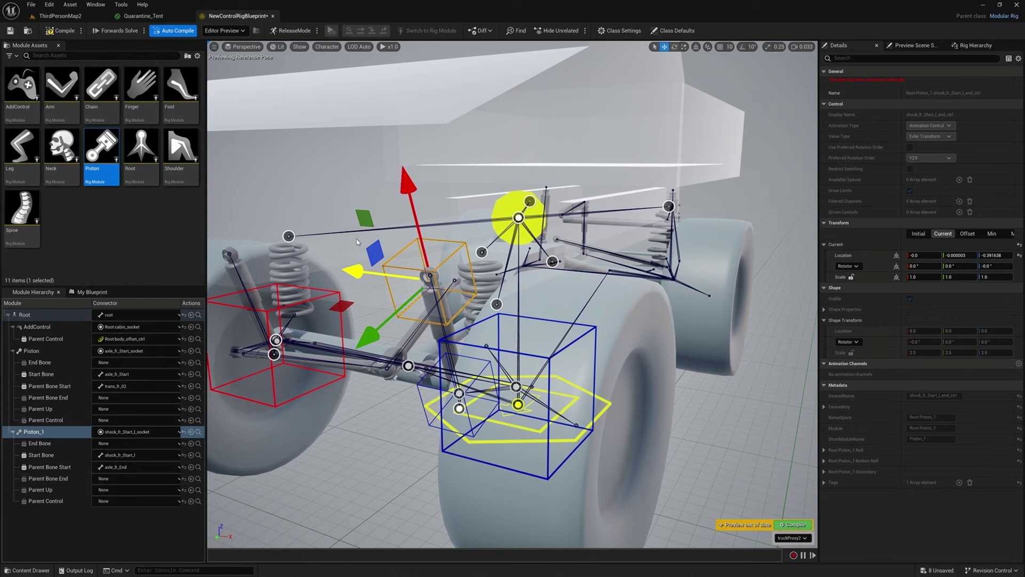
mouse_move(407, 190)
left_mouse_down()
mouse_move(403, 175)
mouse_move(419, 207)
mouse_move(422, 194)
left_mouse_up()
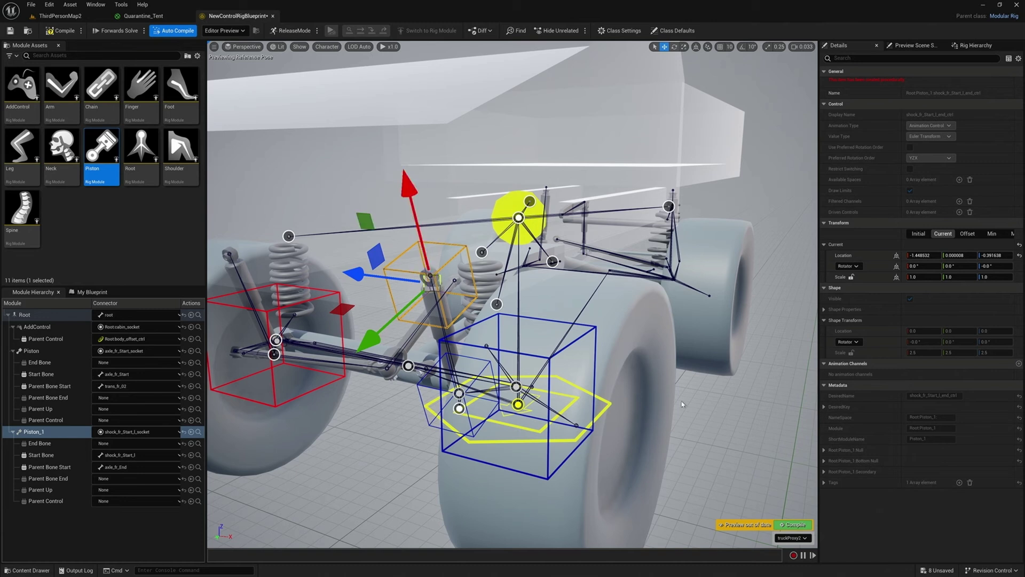
left_click(429, 275)
left_click(429, 276)
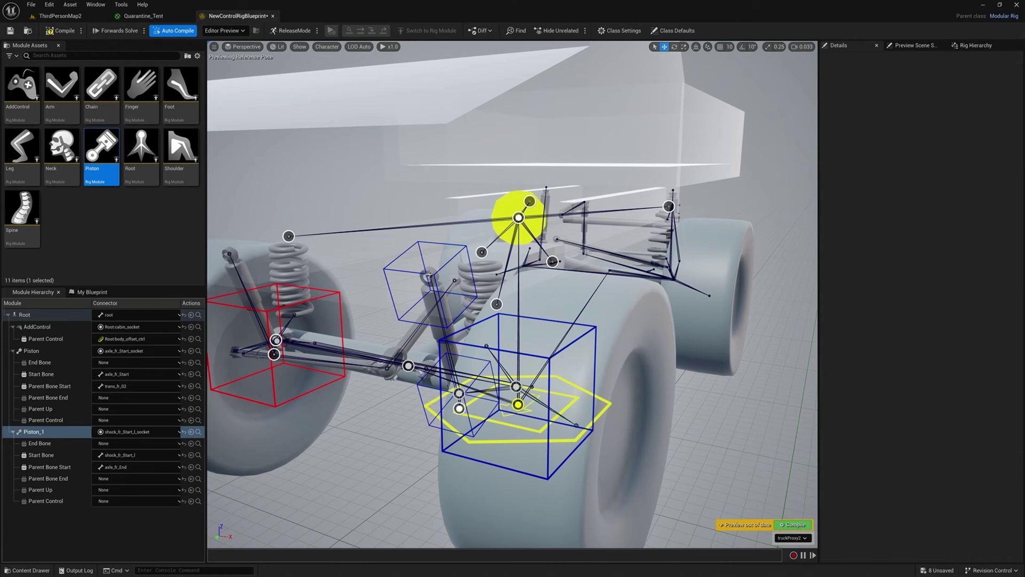
left_click(974, 47)
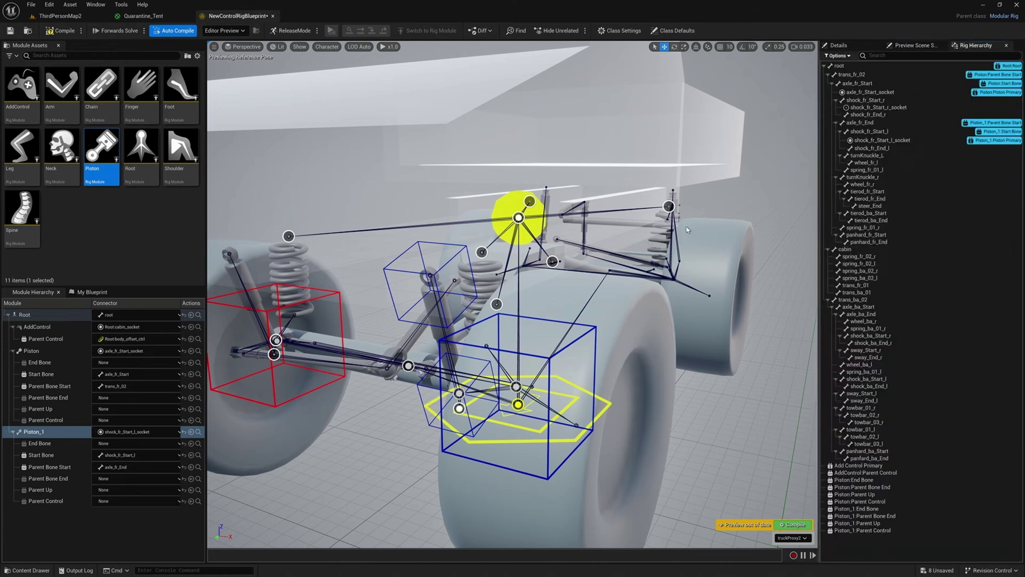
Step: Assign shock_fr_End_l as the End Bone of the Piston_1 module and slide the shock's end control along the shock to test it
left_click(445, 330)
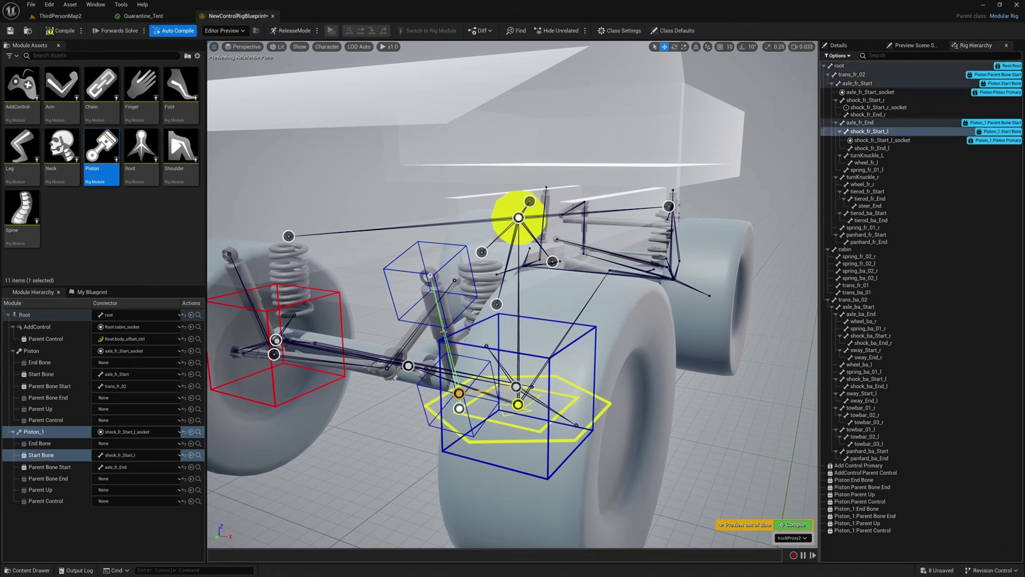
left_click(874, 149)
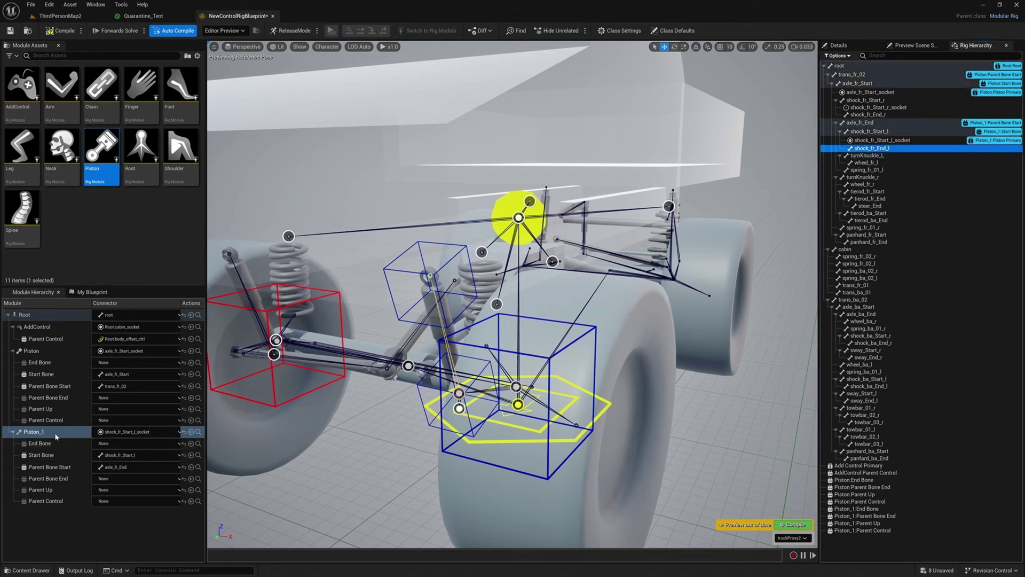
left_click(191, 445)
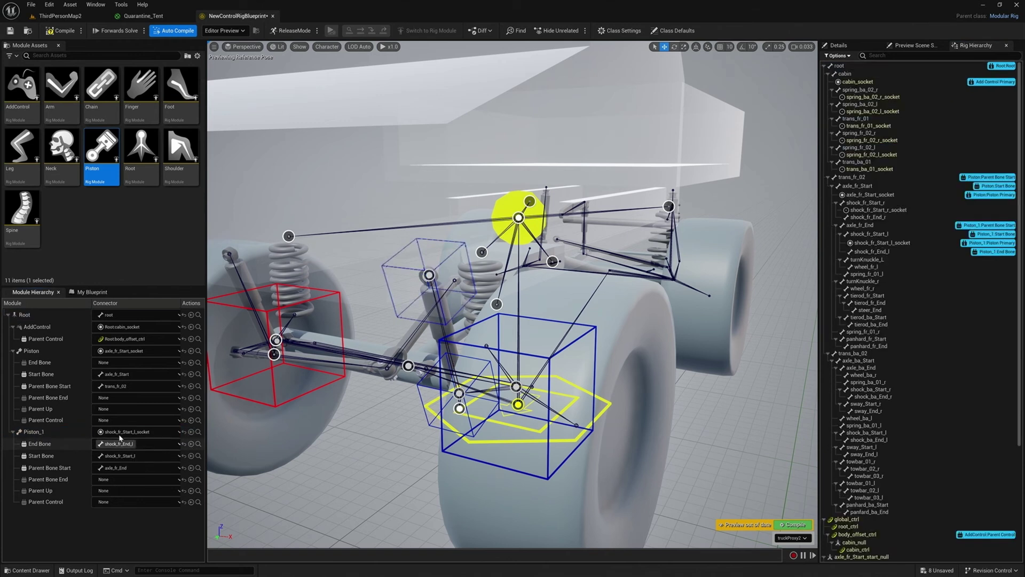
left_click(402, 270)
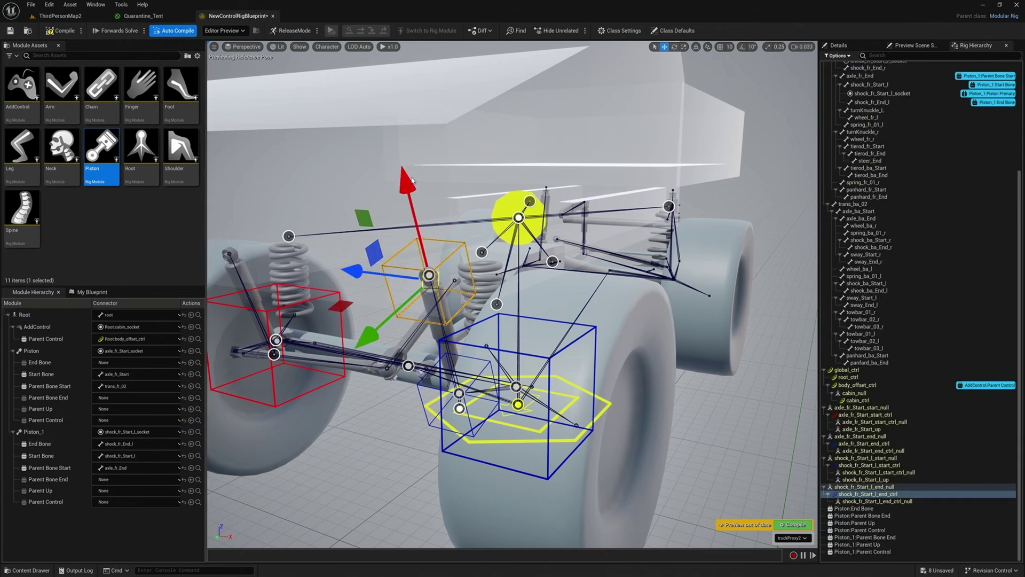
left_click_drag(378, 172, 326, 285)
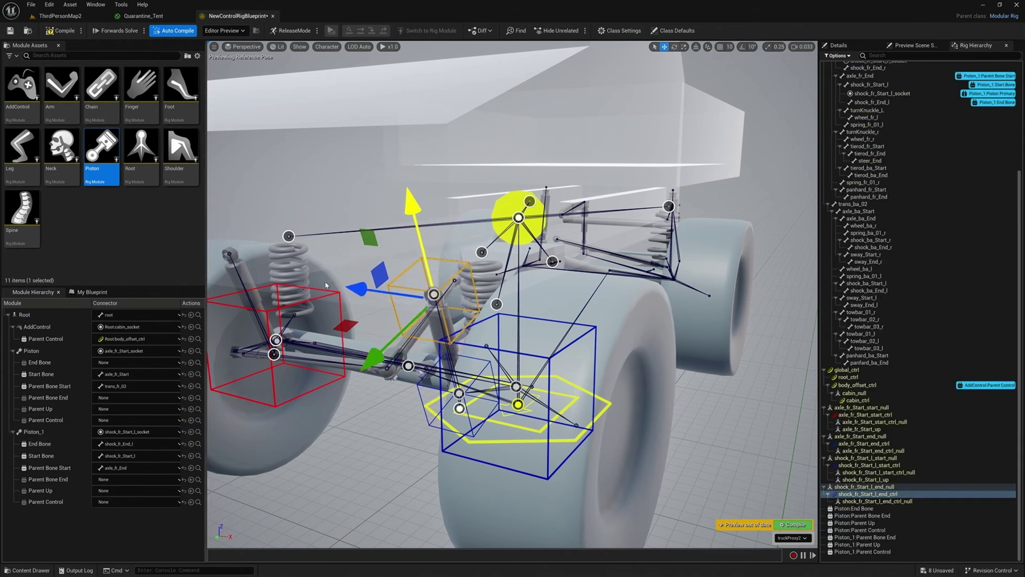
Step: Assign the cabin bone as Piston_1's Parent Bone End and lower the cabin control to test the shock
left_click(335, 233)
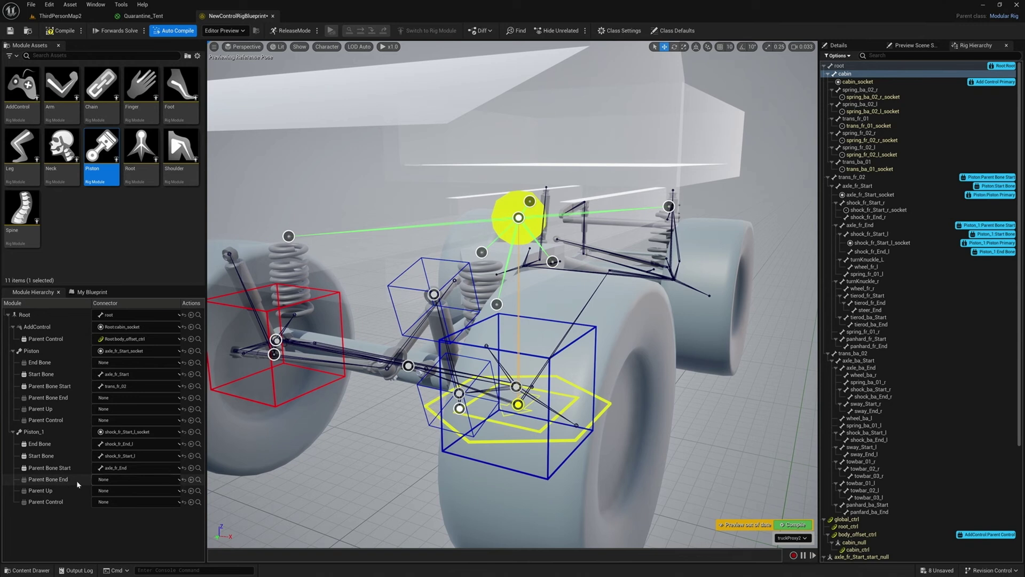
left_click(190, 479)
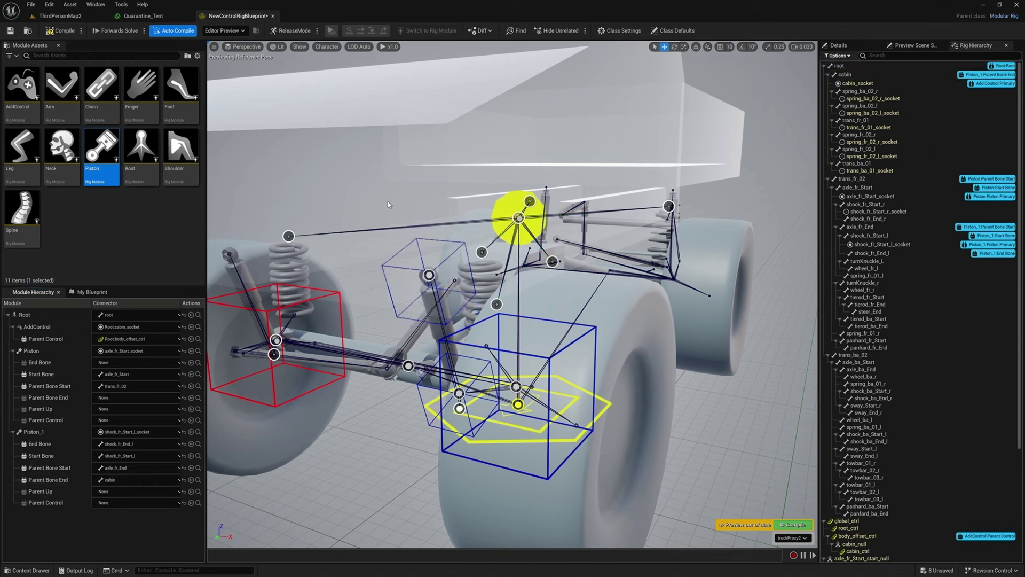
left_click(376, 229)
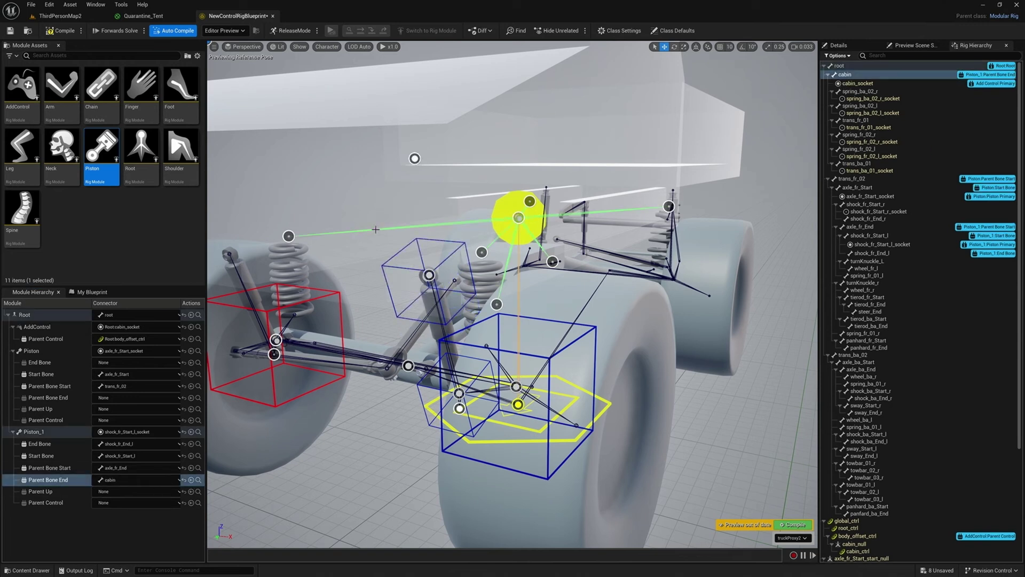
left_click(492, 210)
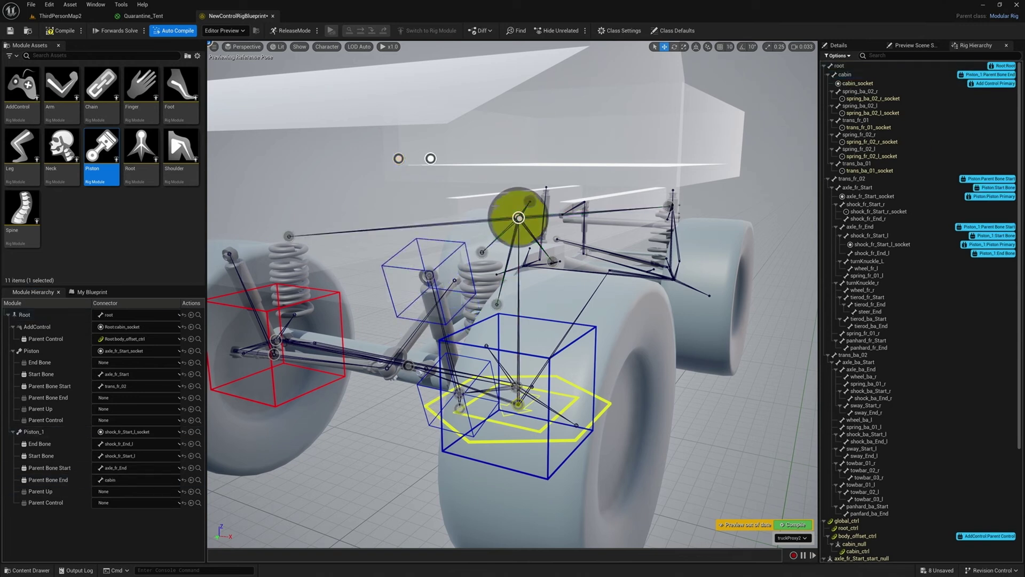
left_click(515, 212)
left_click_drag(521, 106, 502, 132)
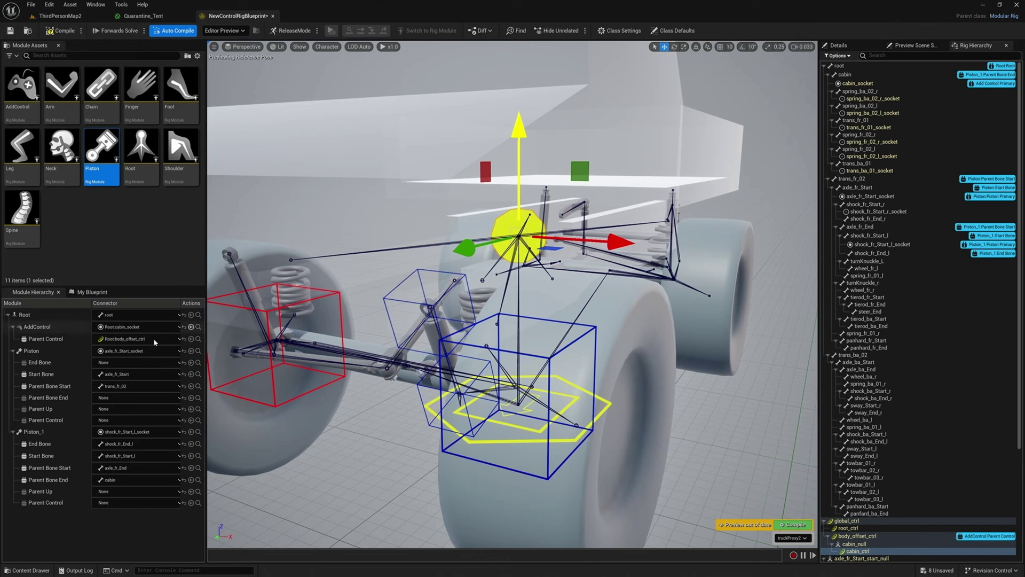
Step: Mirror the Piston_1 module across X with Z as the flip axis, replacing _l with _r, and try out the mirrored front suspension
right_click(34, 432)
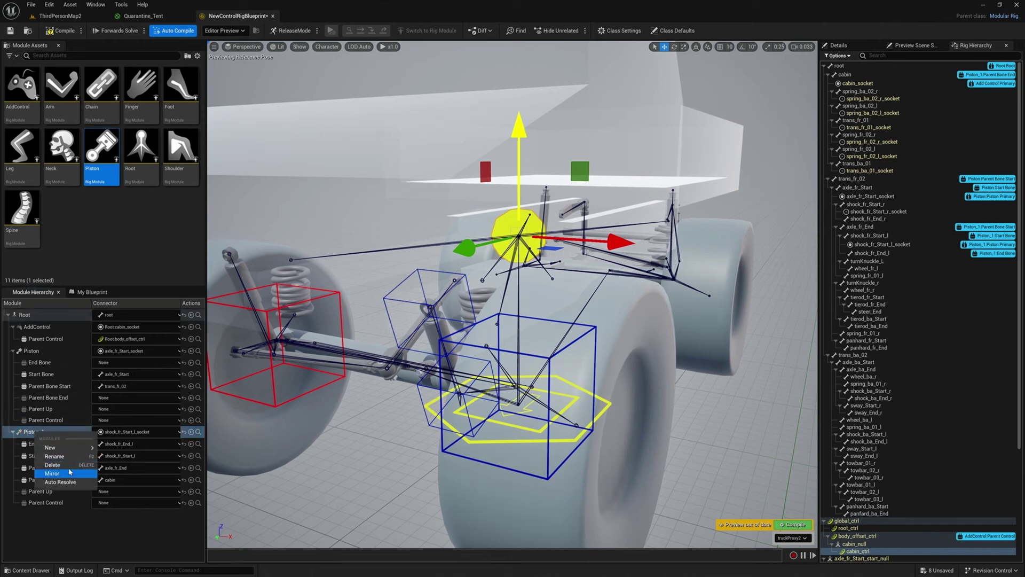
left_click(59, 474)
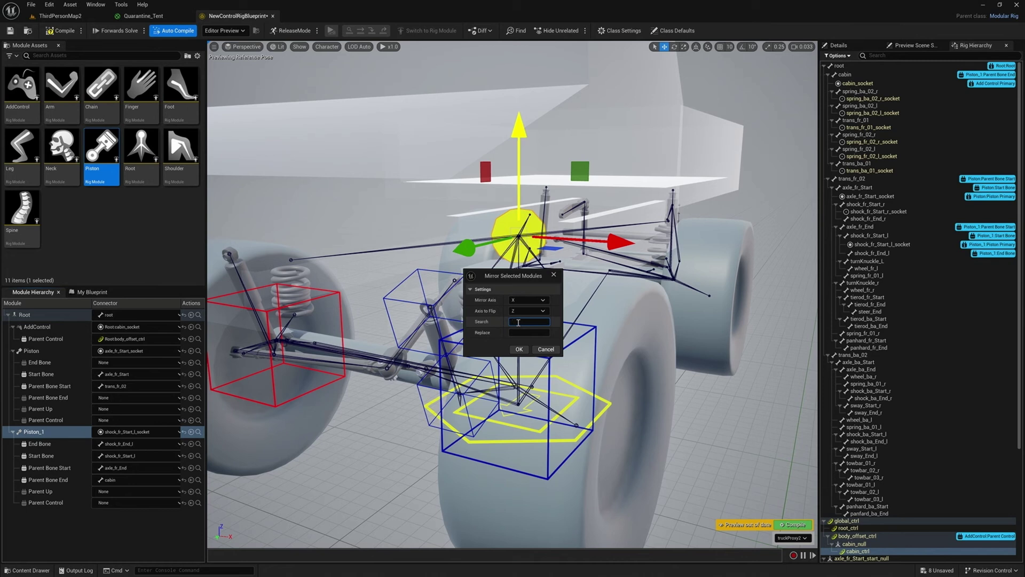
type("_l")
left_click(517, 332)
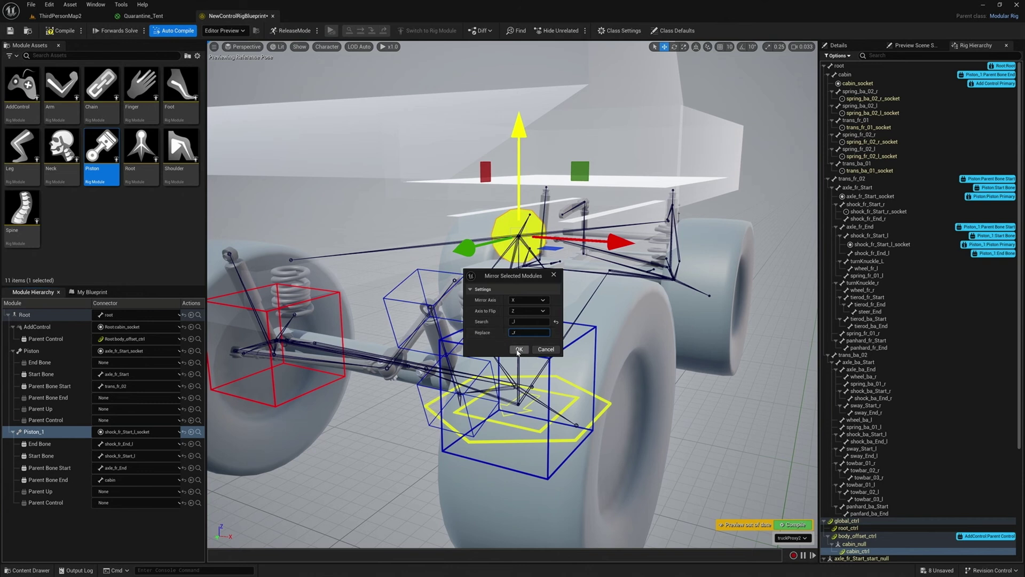
left_click(519, 349)
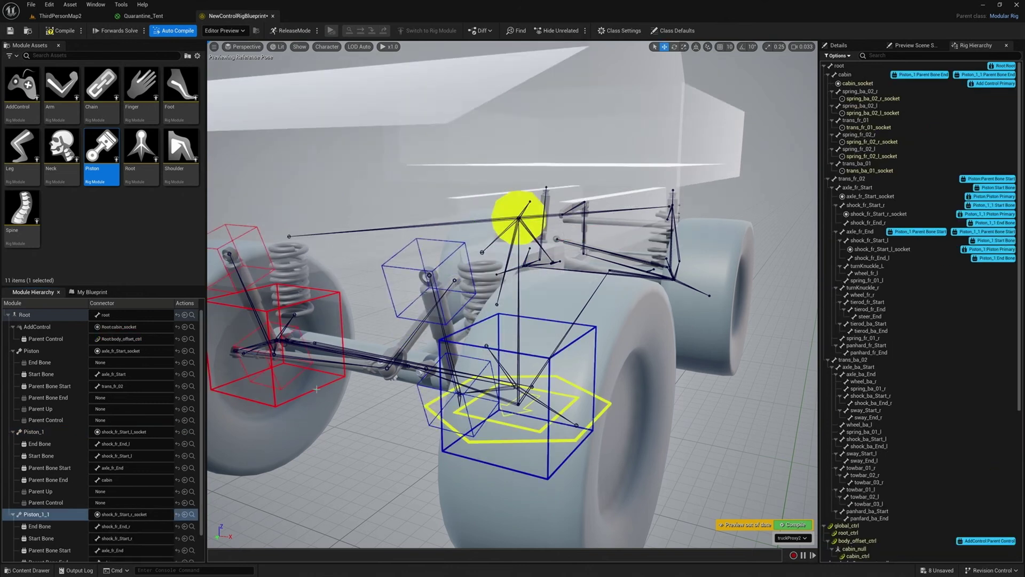
left_click(313, 370)
left_click_drag(276, 241, 241, 235)
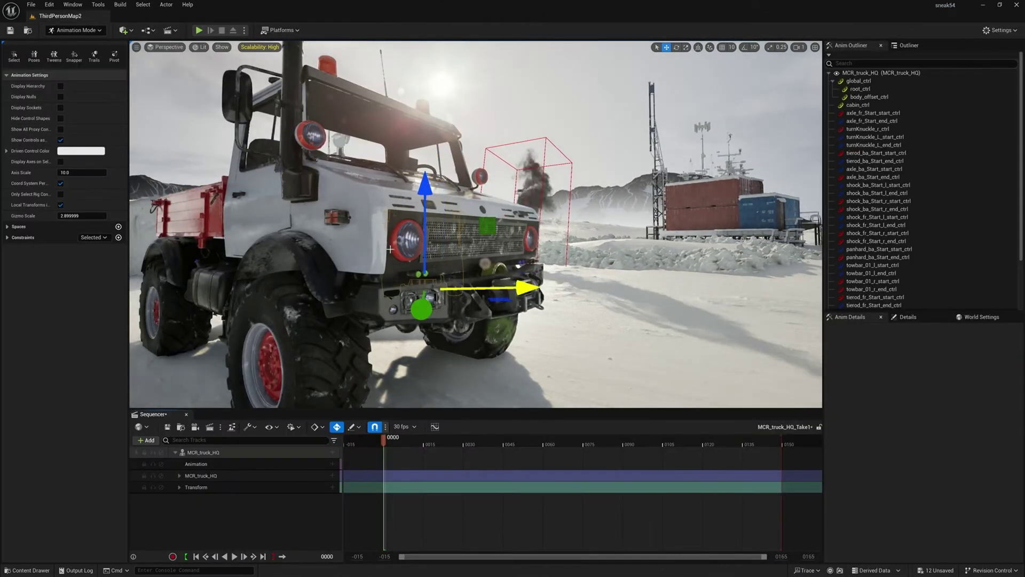
Step: Show the snowy level's truck rig controls, select cabin_ctrl and key its transform at frame 0
key("g")
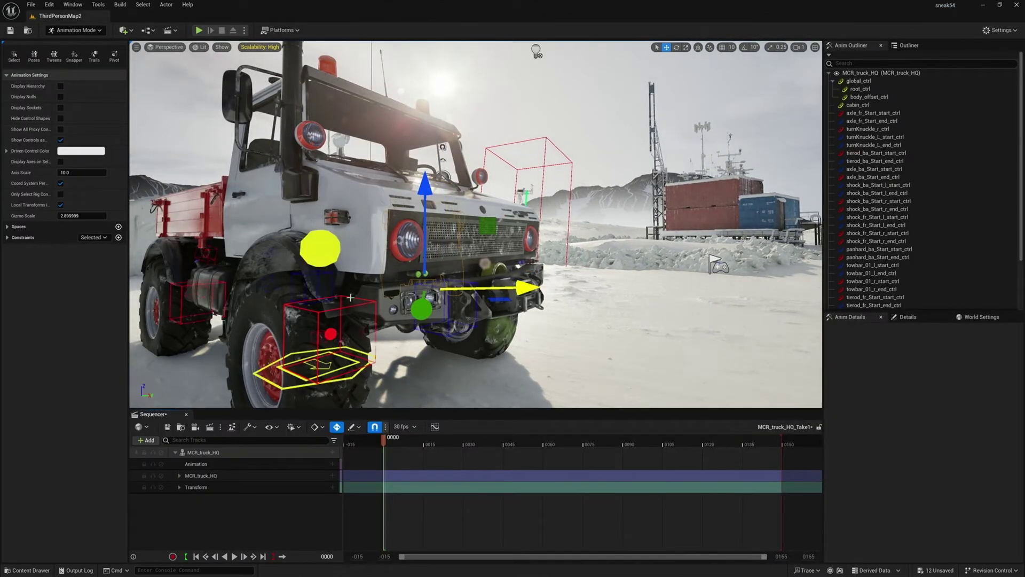
left_click(324, 249)
left_click_drag(395, 251, 353, 251, "alt")
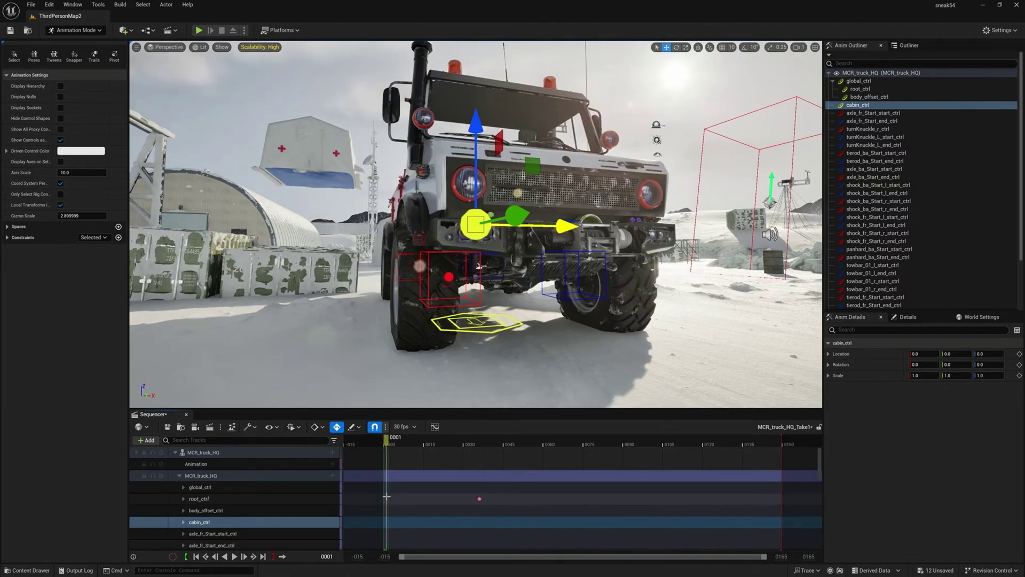
left_click_drag(387, 496, 385, 495)
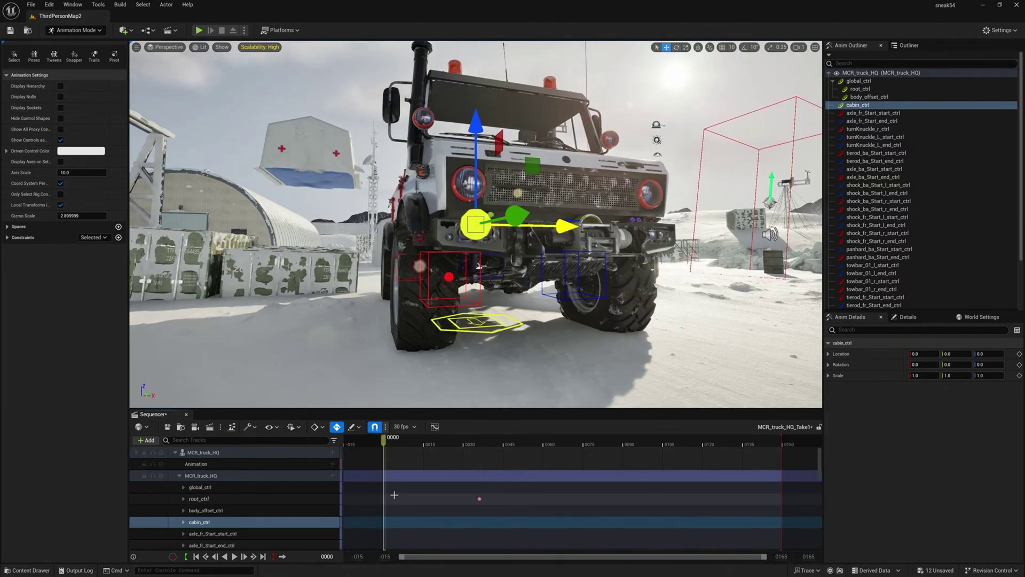
key("s")
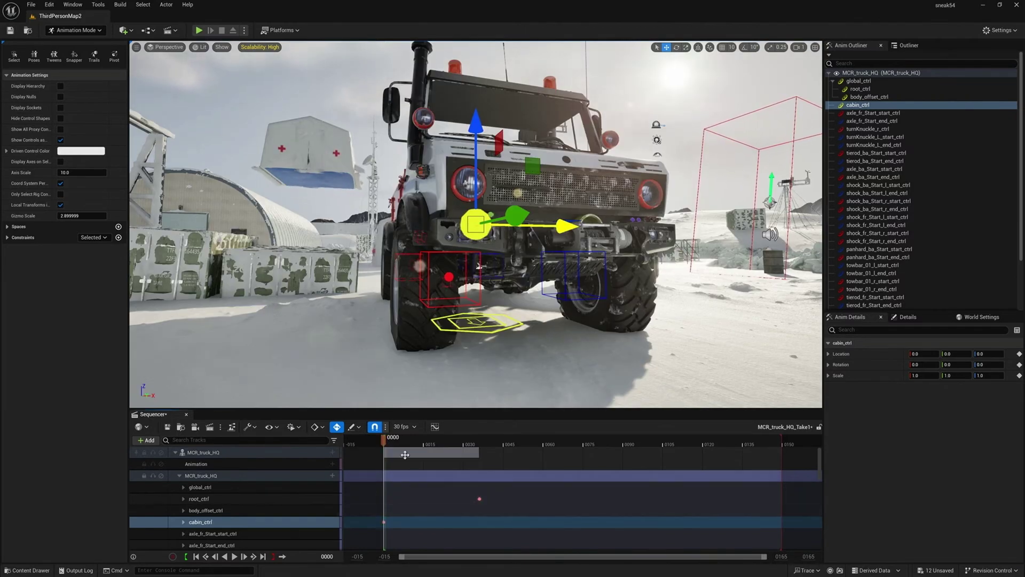
Step: Key cabin_ctrl at frame 21 with its location moved to about -4.84 in X and 4.71 in Z
left_click_drag(385, 440, 439, 440)
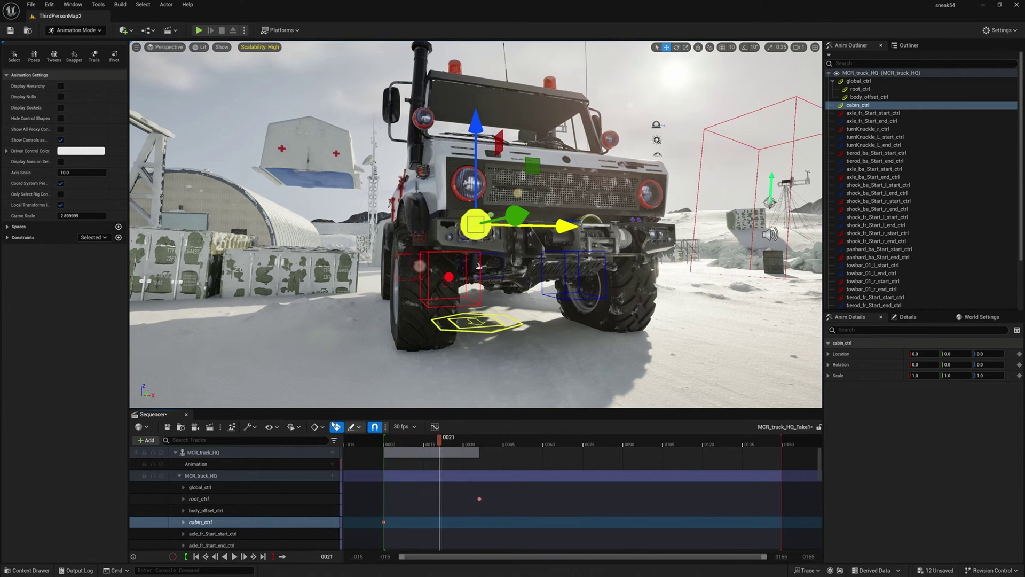
left_click(335, 425)
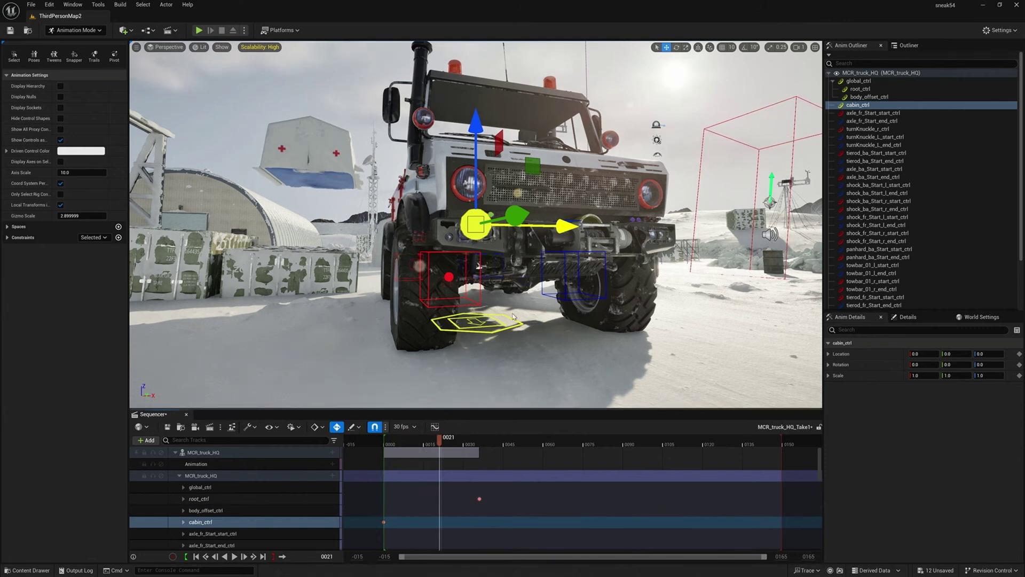
mouse_move(513, 317)
middle_mouse_down()
mouse_move(498, 317)
mouse_move(536, 321)
mouse_move(527, 330)
middle_mouse_up()
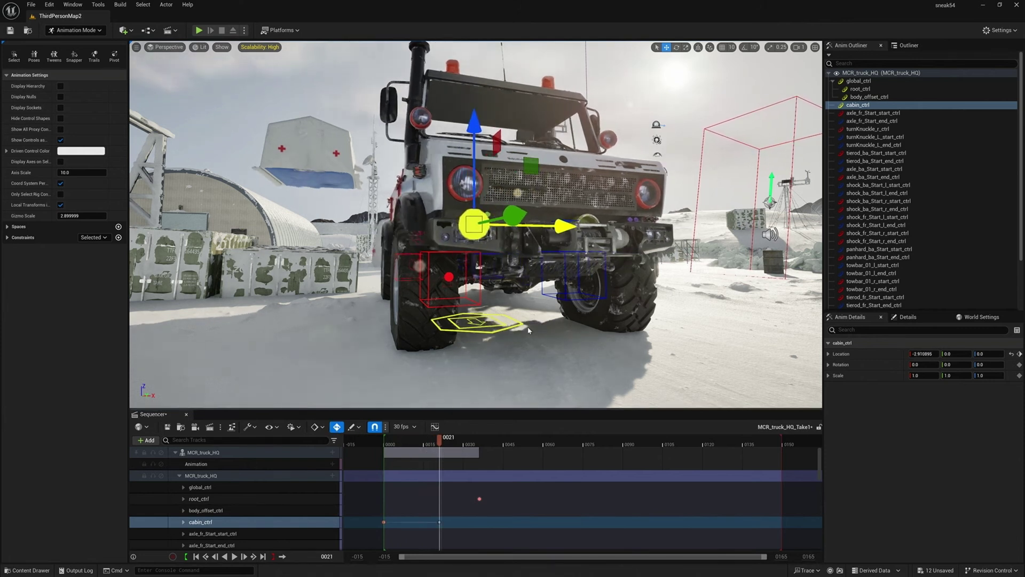
key("ctrl+z")
left_click_drag(535, 165, 538, 162)
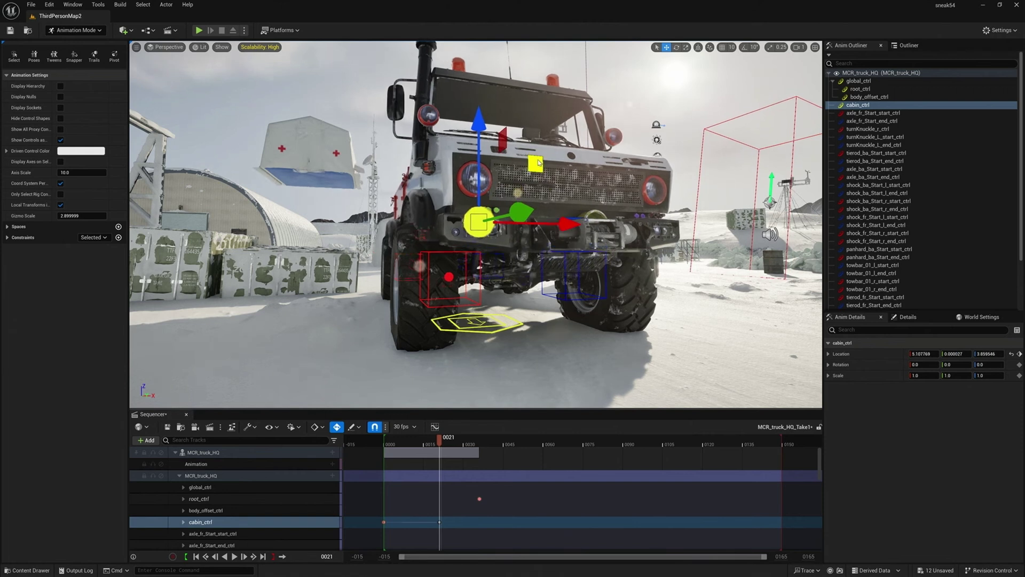
middle_click_drag(563, 295, 559, 299)
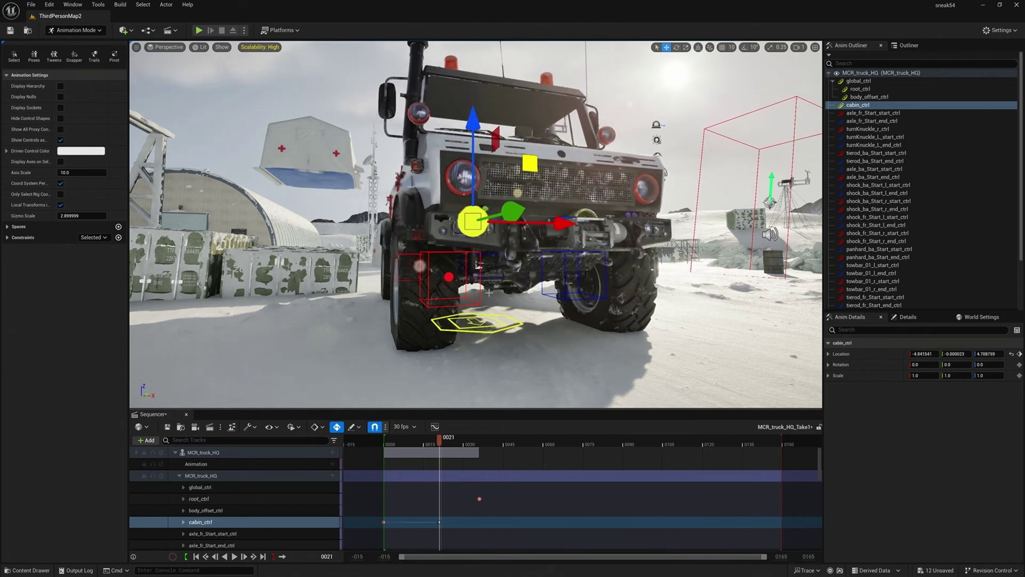
Step: At frame 53, rotate cabin_ctrl to about -2.58, 1.85, -2.23 and move it to about -5.74, -0.13, 8.41
left_click_drag(437, 443, 527, 469)
key("e")
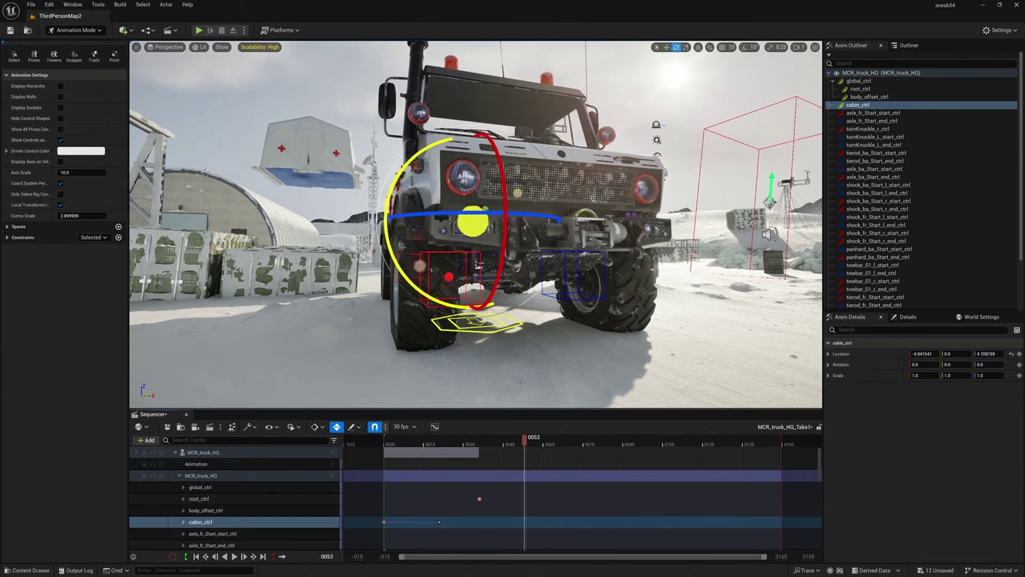
left_click_drag(608, 329, 582, 332)
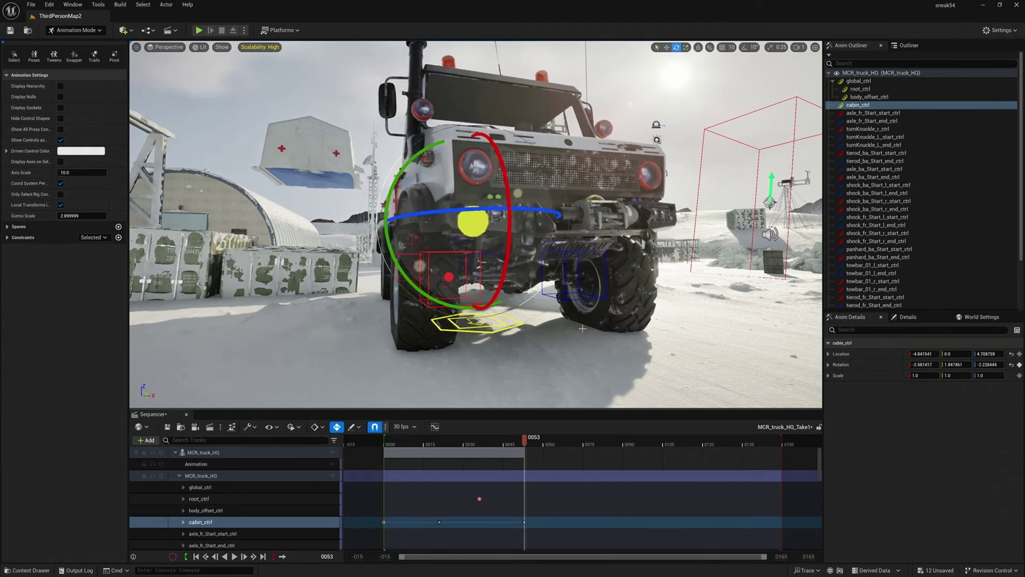
key("w")
mouse_move(583, 333)
middle_mouse_down()
mouse_move(572, 332)
mouse_move(584, 332)
middle_mouse_up()
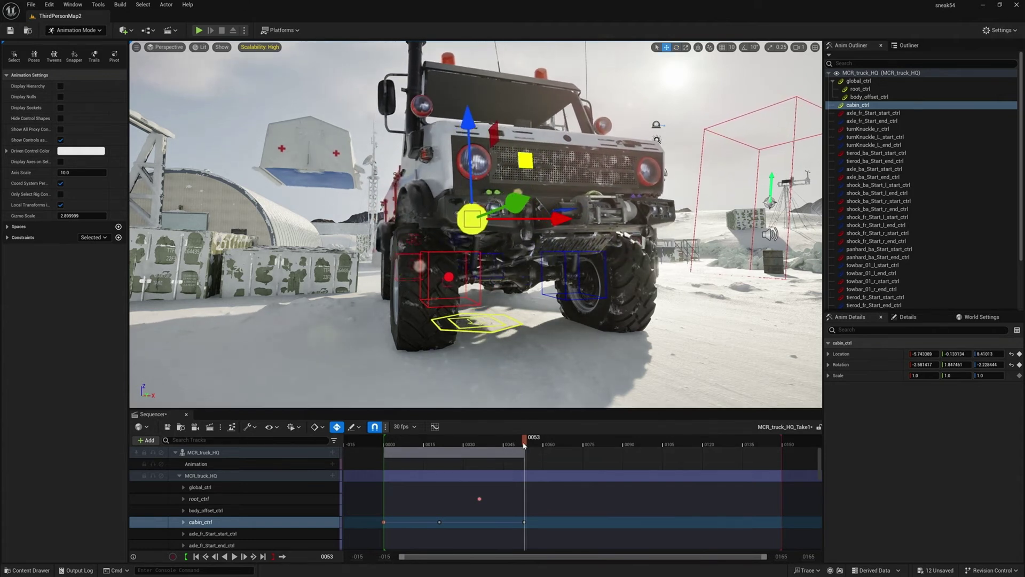
Step: Scrub the cabin animation back to frame 12 and open its Sequencer curves in a window placed over the timeline
left_click_drag(523, 443, 410, 438)
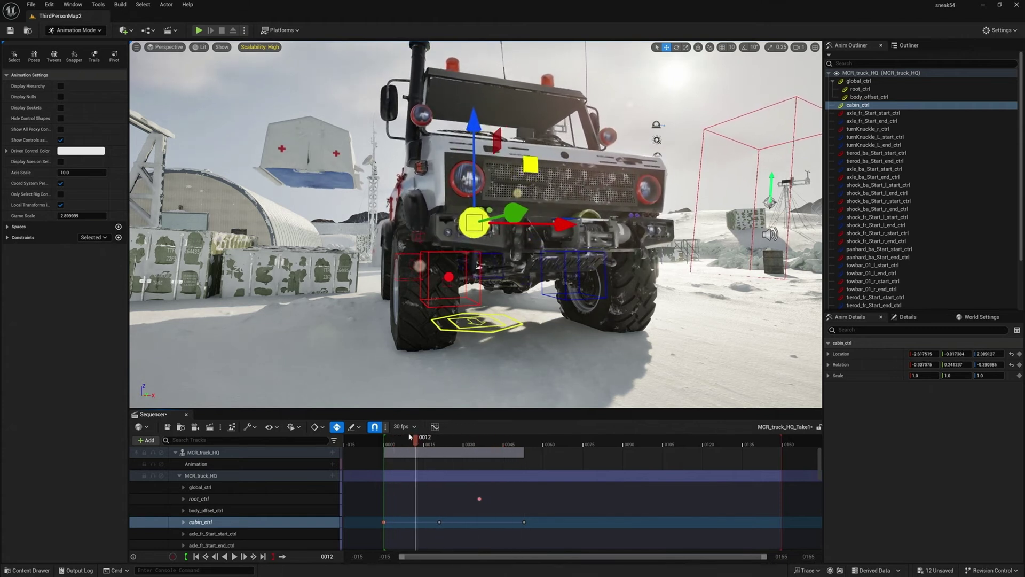
left_click(916, 319)
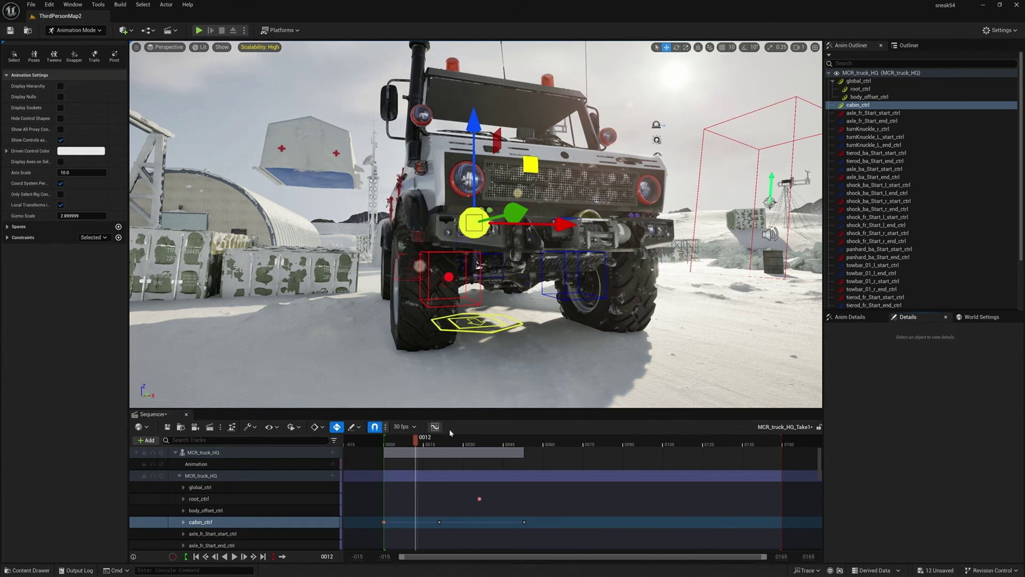
left_click(436, 427)
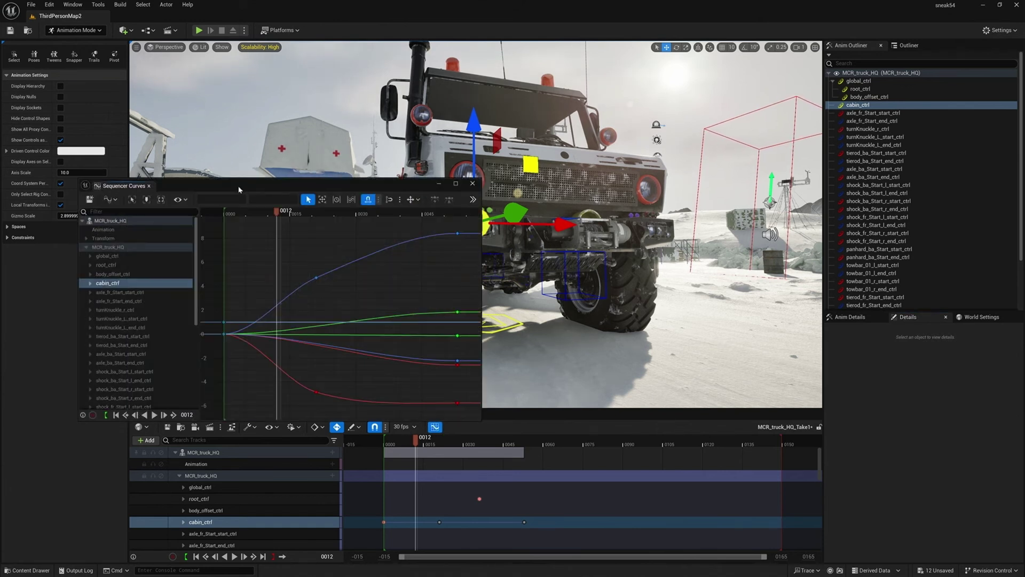
left_click_drag(239, 190, 255, 417)
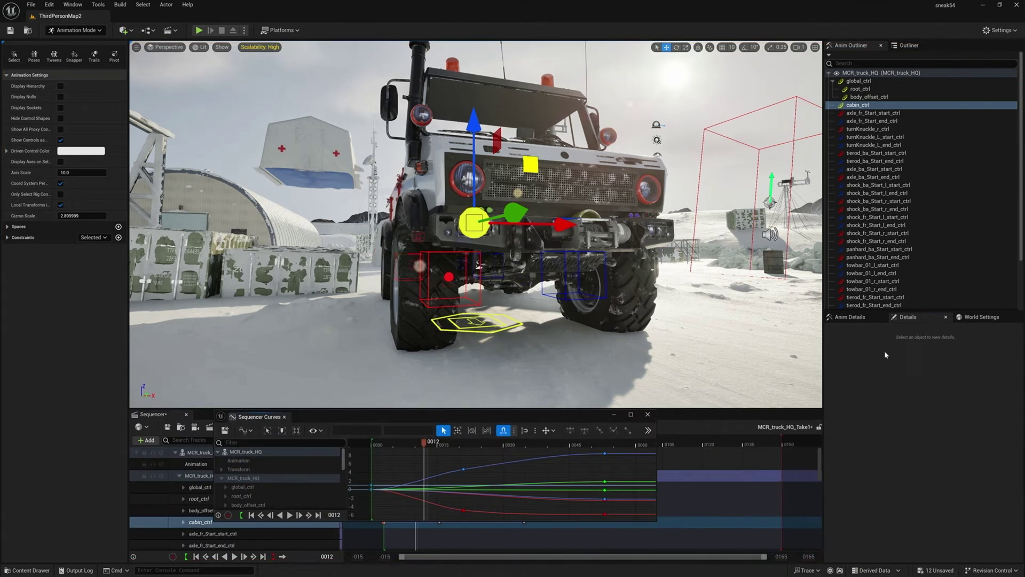
Step: Expand cabin_ctrl's location channels and isolate the LX, LZ and LY curves one after another
left_click(847, 317)
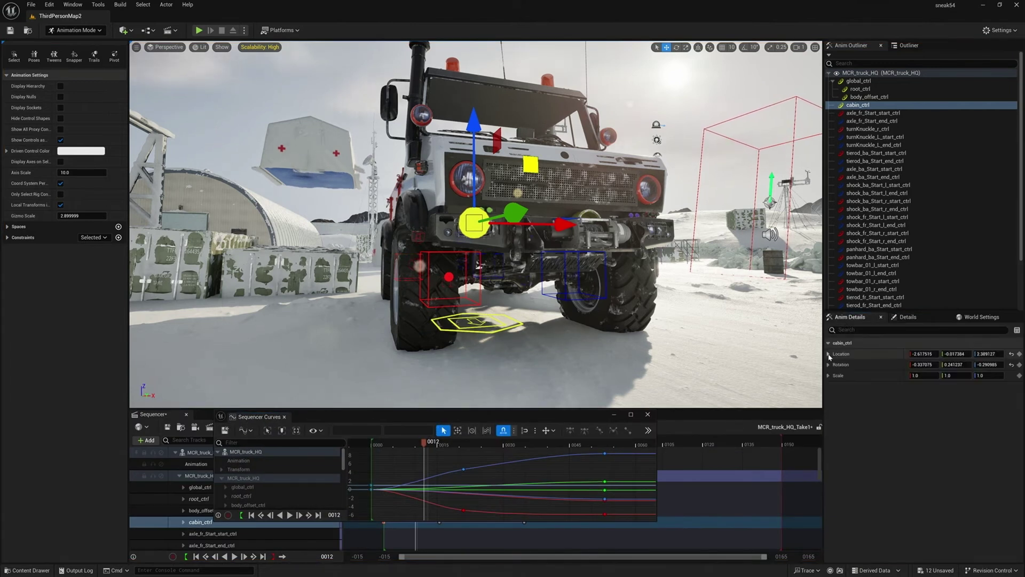
left_click(849, 376)
left_click(850, 365)
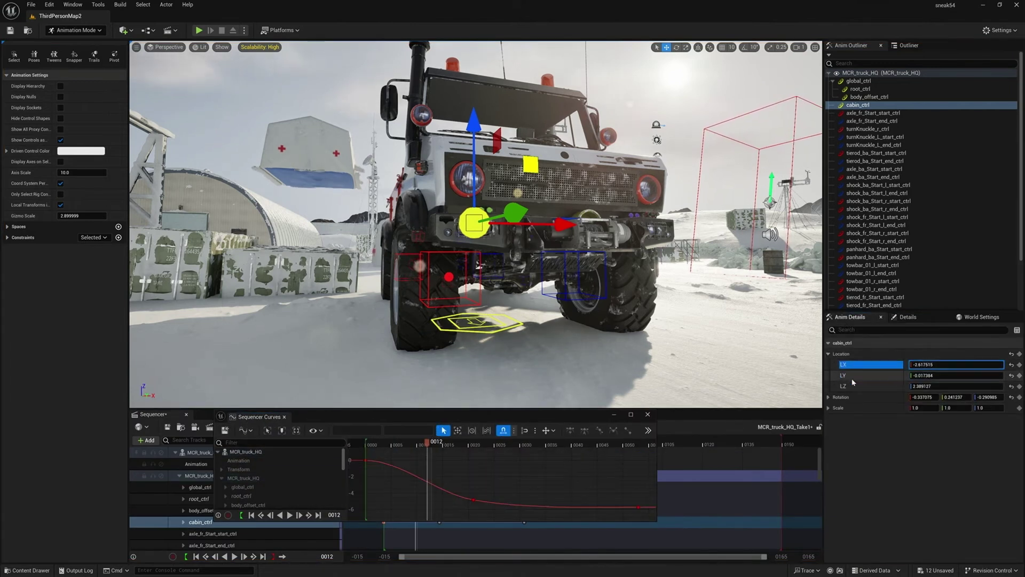
left_click(849, 386)
left_click(850, 378)
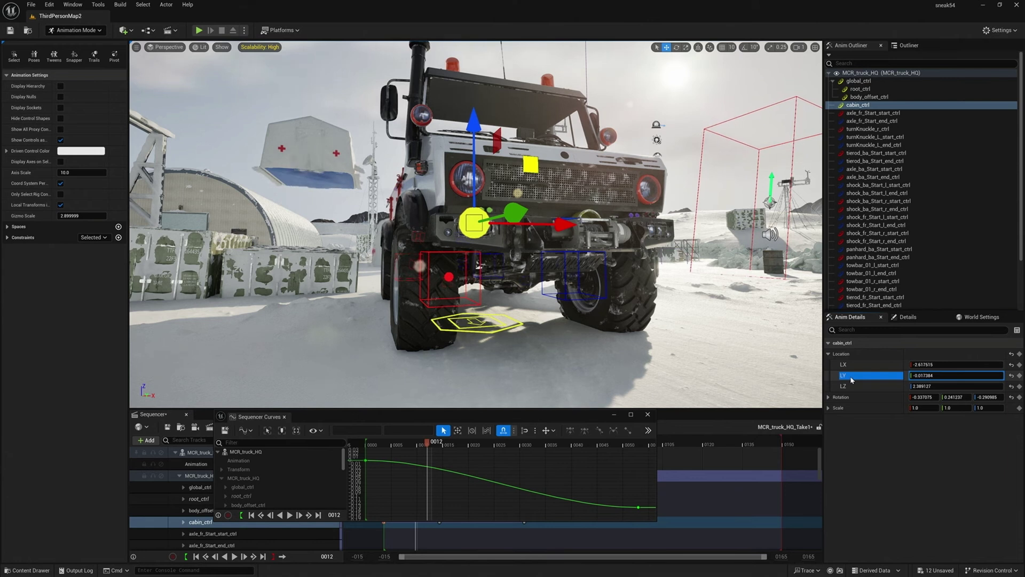
Step: Inspect the climberRetarget skeletal mesh from the demo collection in its own editor and return to the ThirdPersonMap2 level
key("ctrl+space")
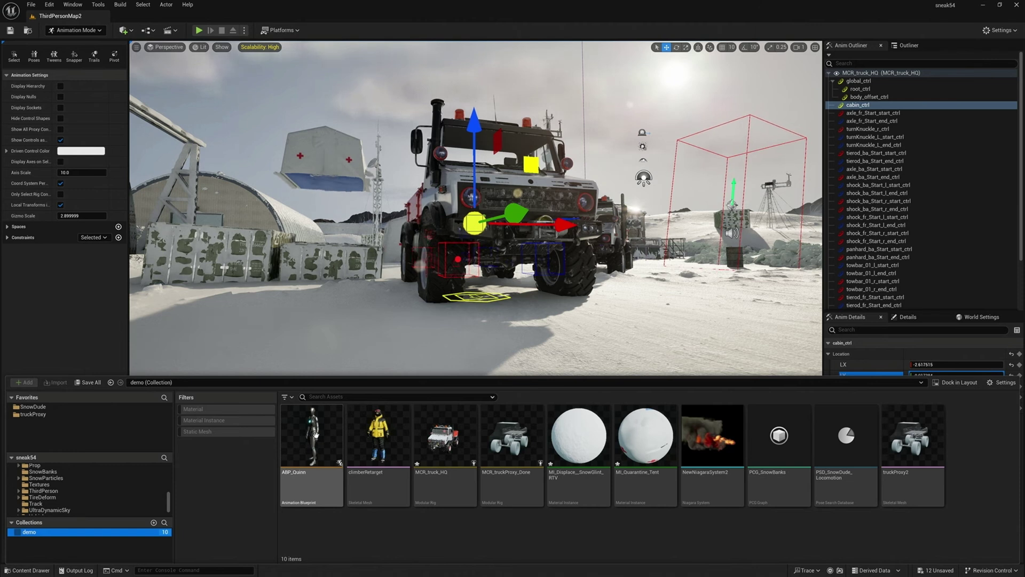
mouse_move(316, 436)
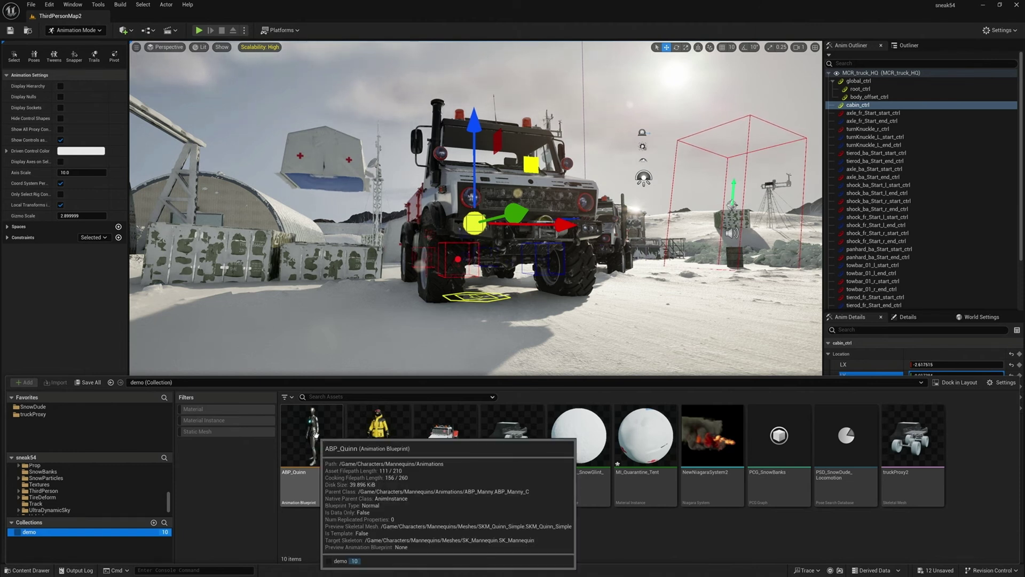
double_click(372, 429)
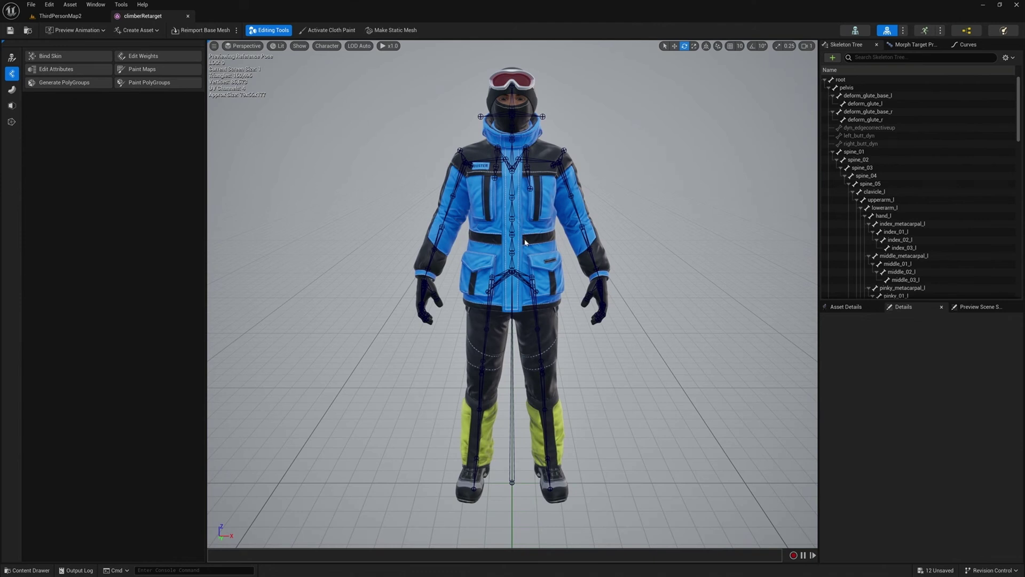
left_click(61, 16)
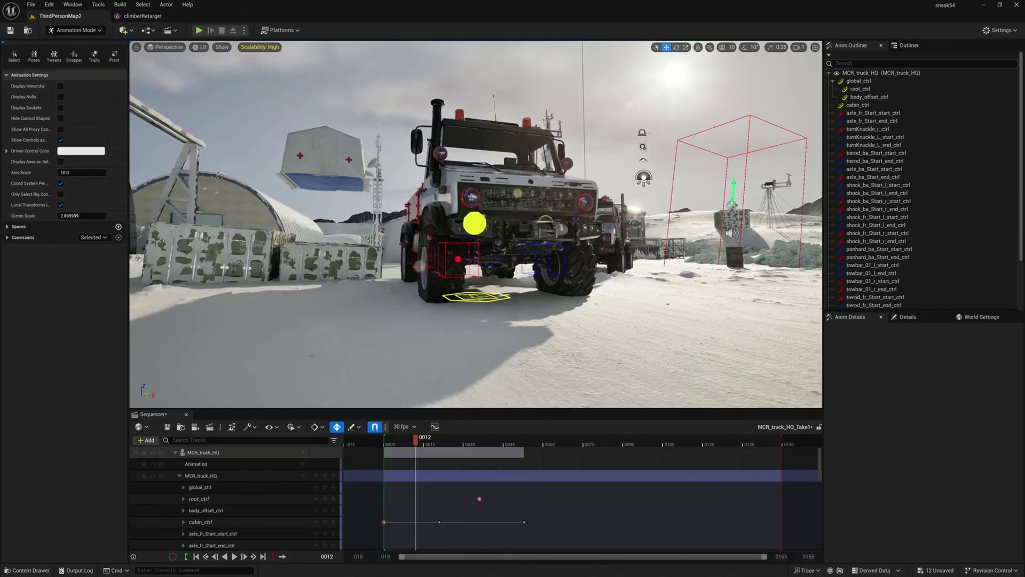
Step: Start retargeting animations from the ABP_Quinn animation blueprint and enlarge the Retarget Animations window
key("ctrl+space")
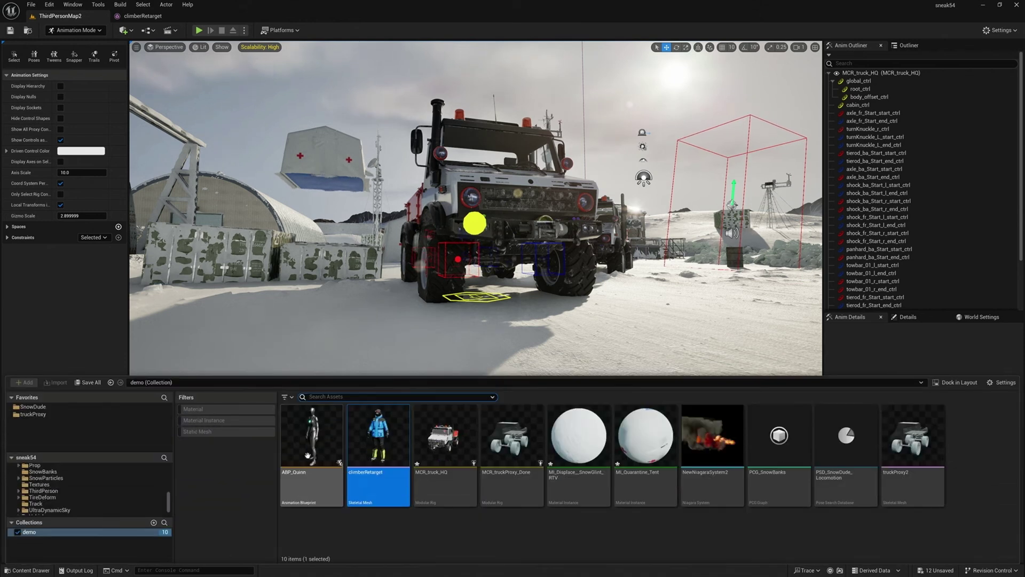
right_click(310, 448)
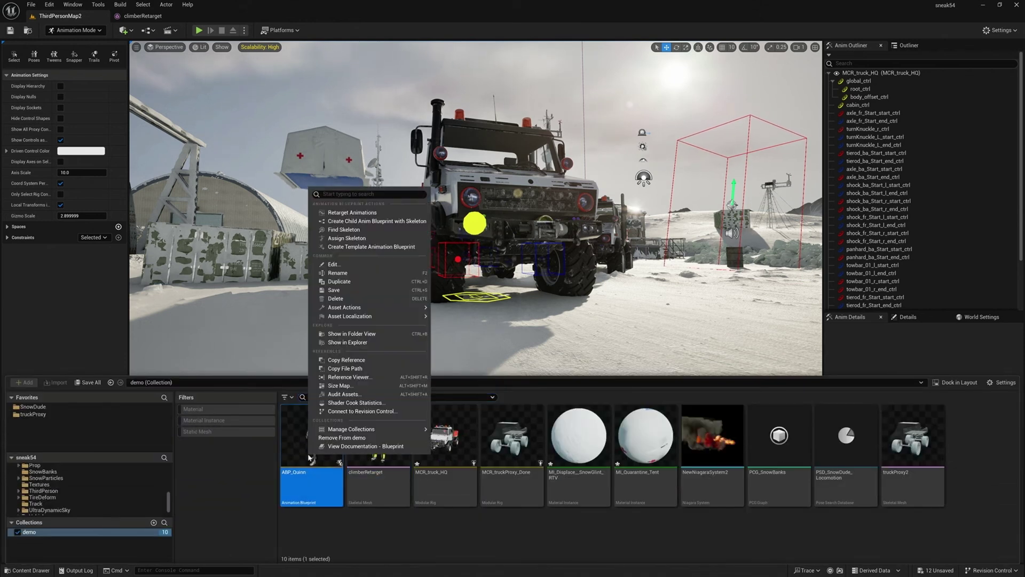
left_click(357, 213)
left_click_drag(416, 145, 268, 45)
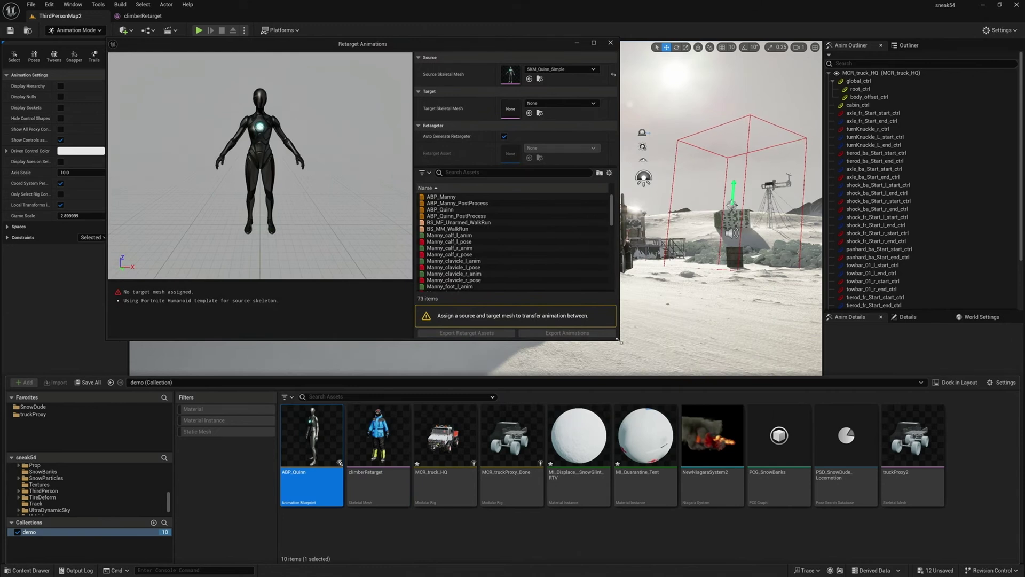
left_click_drag(622, 346, 907, 547)
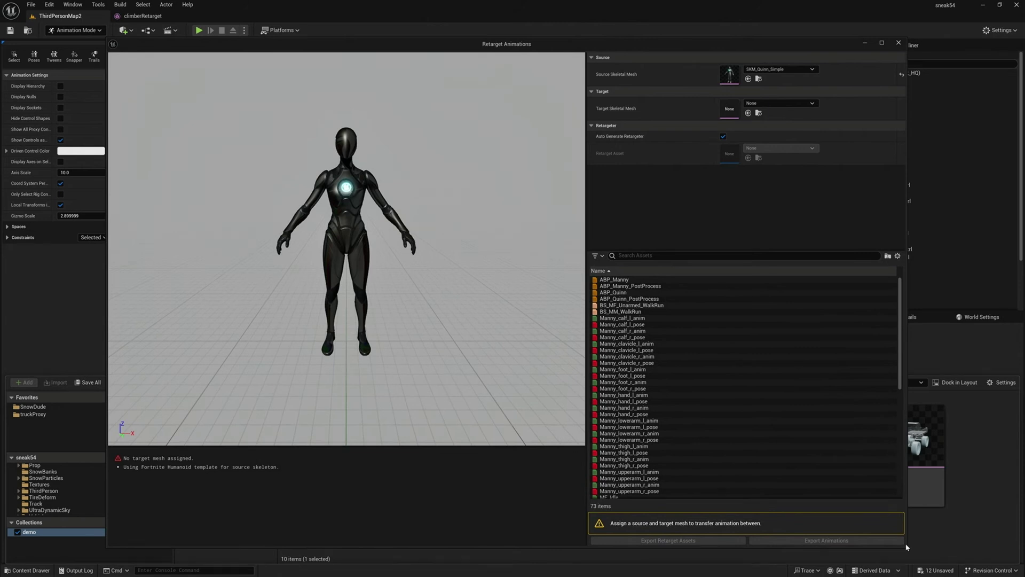
Step: Set climberRetarget as the target skeletal mesh and pick the BS_MF_Unarmed_WalkRun and BS_MM_WalkRun blend spaces in the asset list
left_click(779, 103)
left_click(769, 239)
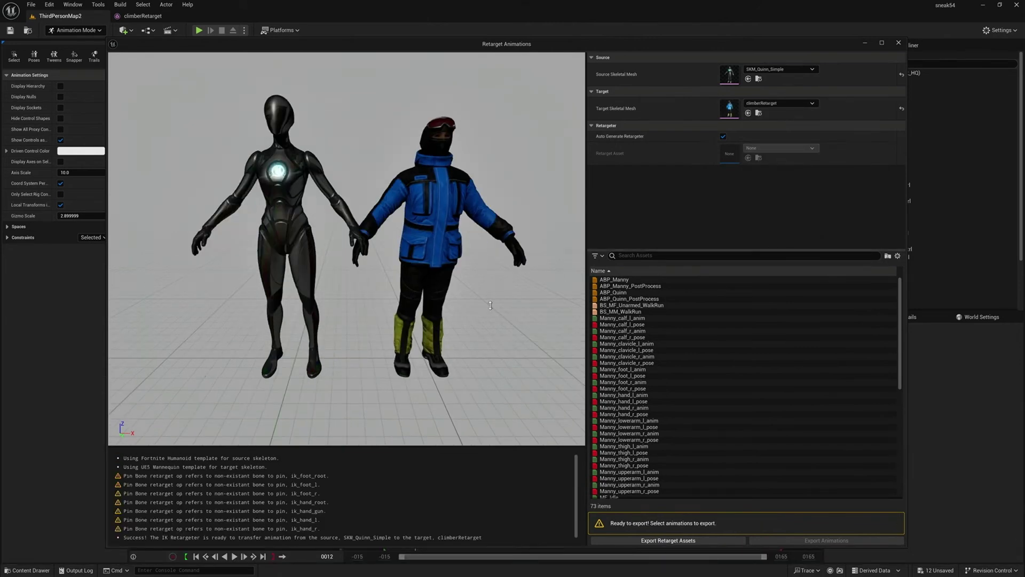
left_click(628, 306)
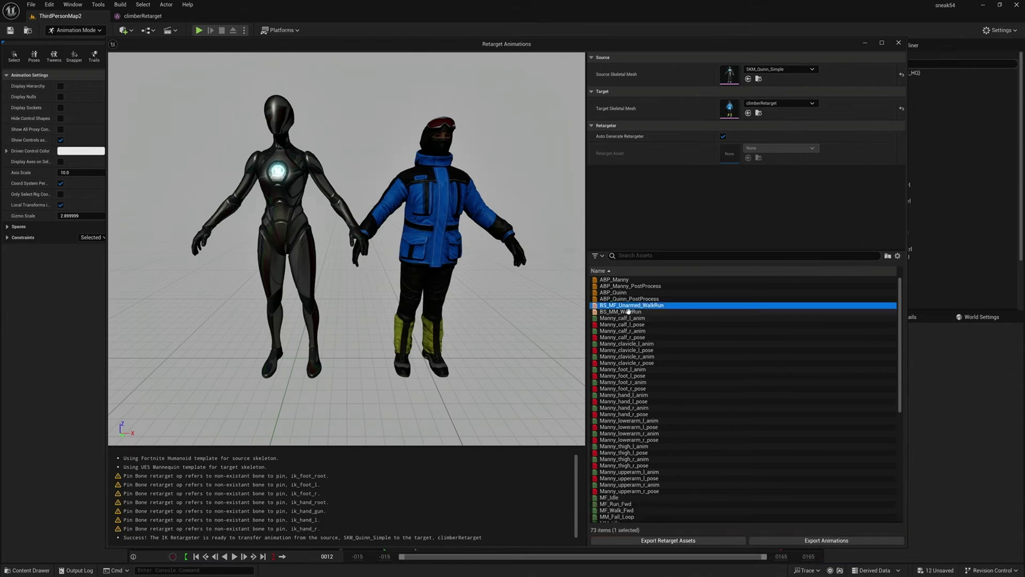
left_click(628, 311)
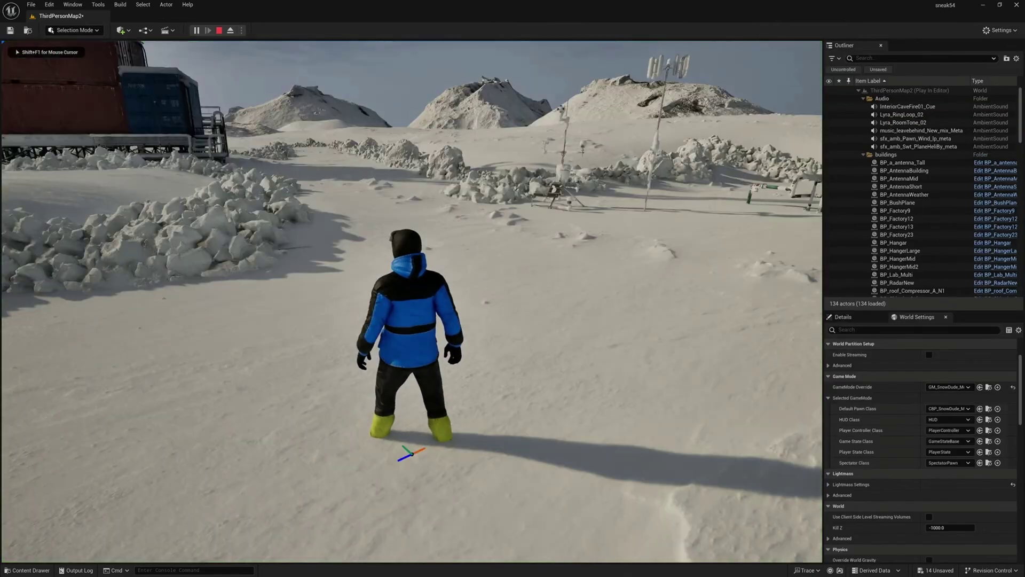
Step: Run the blue-jacketed climber around the snowy base to test its locomotion, and end the play session
key("w")
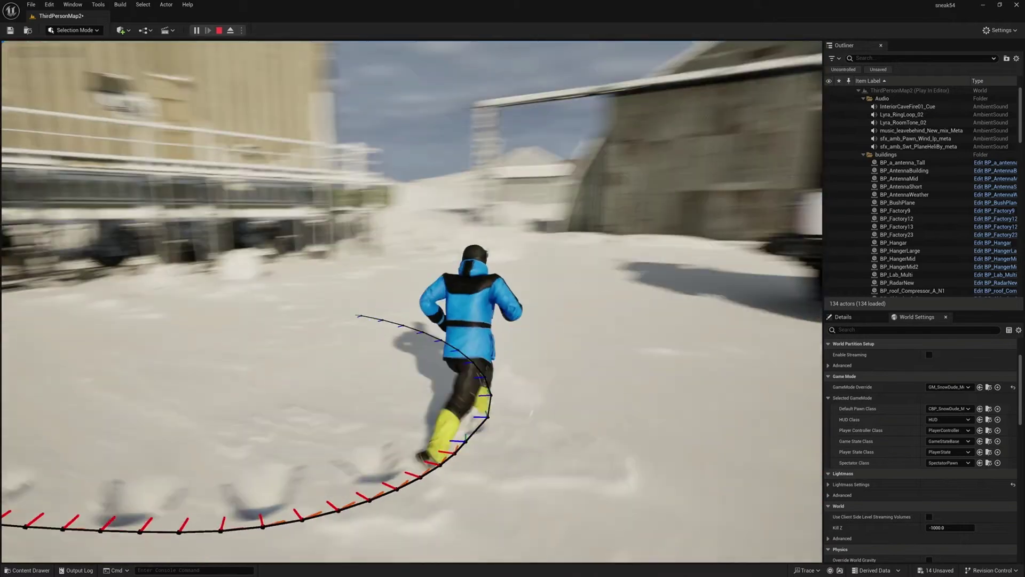
key("d")
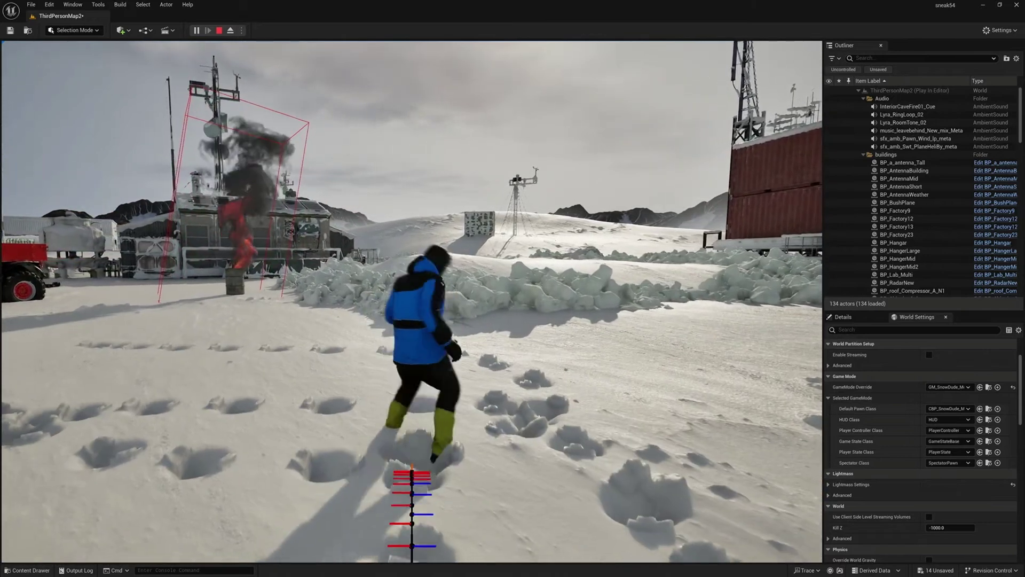
key("Escape")
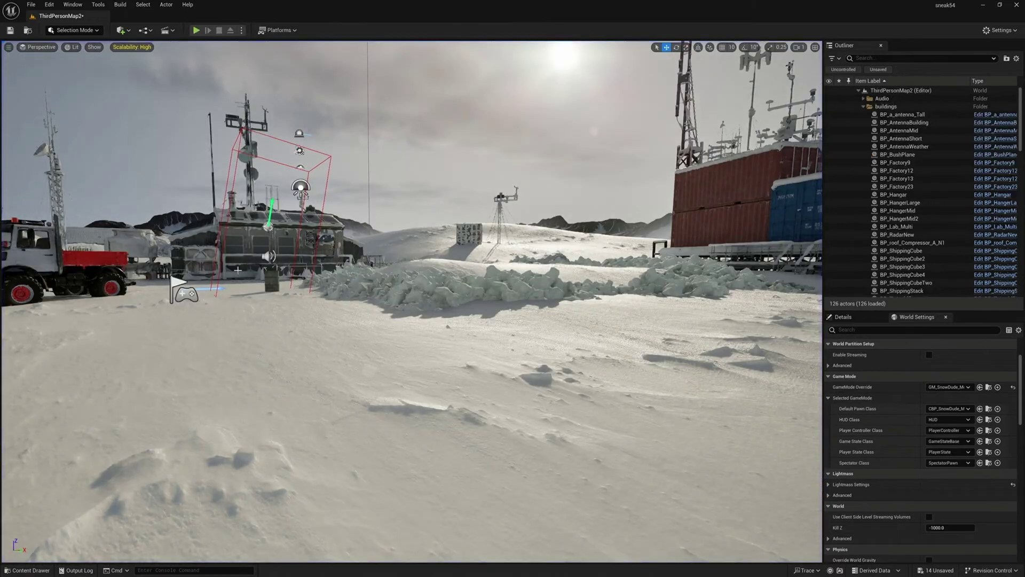
Step: Open the PSD_LiveDemo pose search database from the Animations folder inside SnowDude
key("ctrl+space")
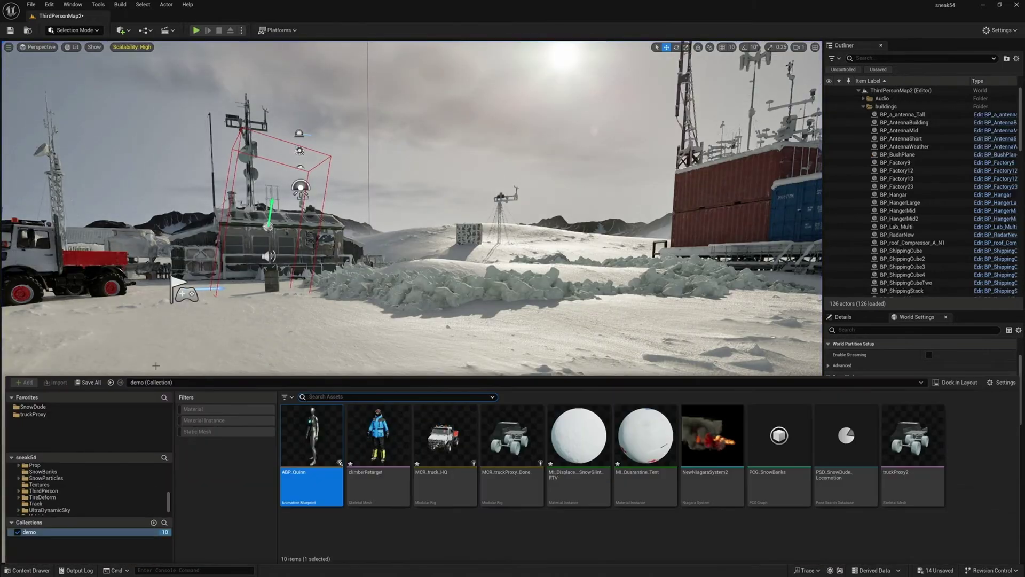
left_click(32, 407)
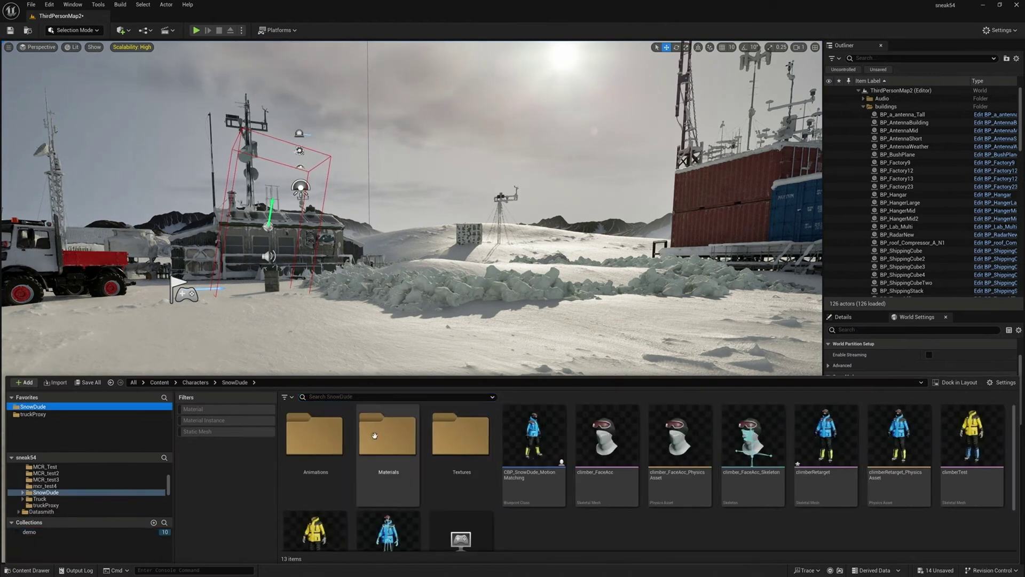
double_click(313, 435)
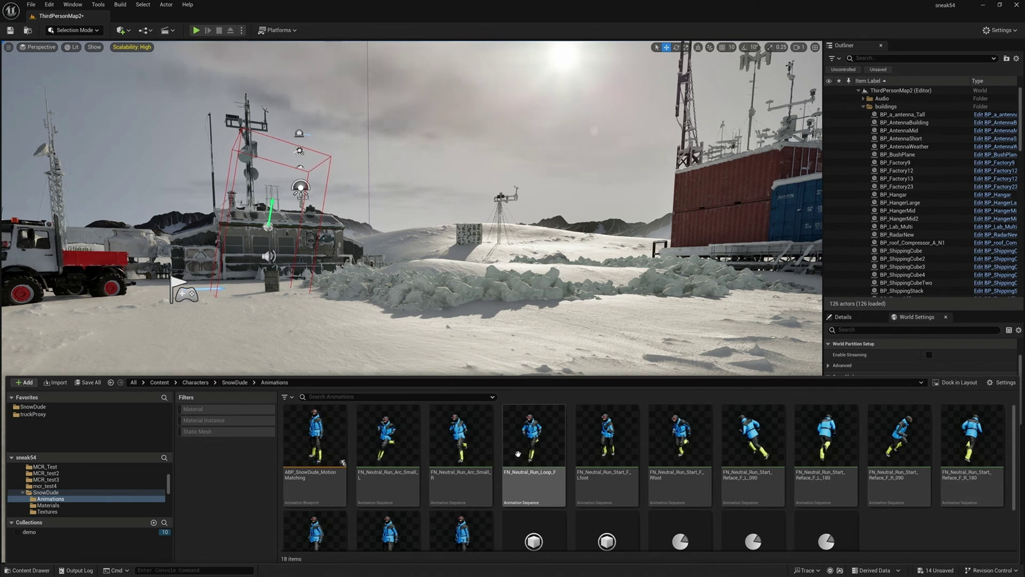
mouse_move(518, 454)
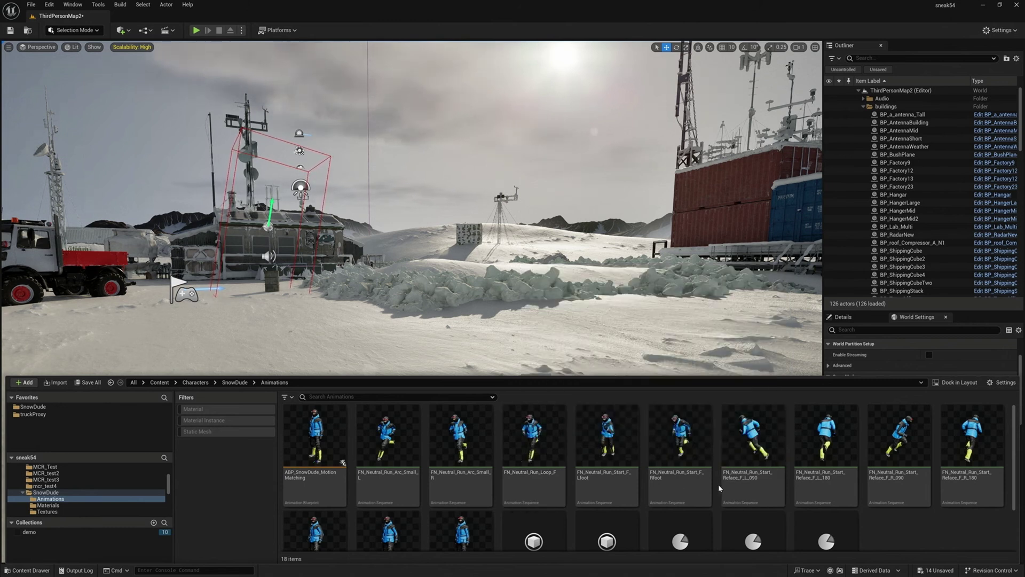
scroll(737, 487, "down", 3)
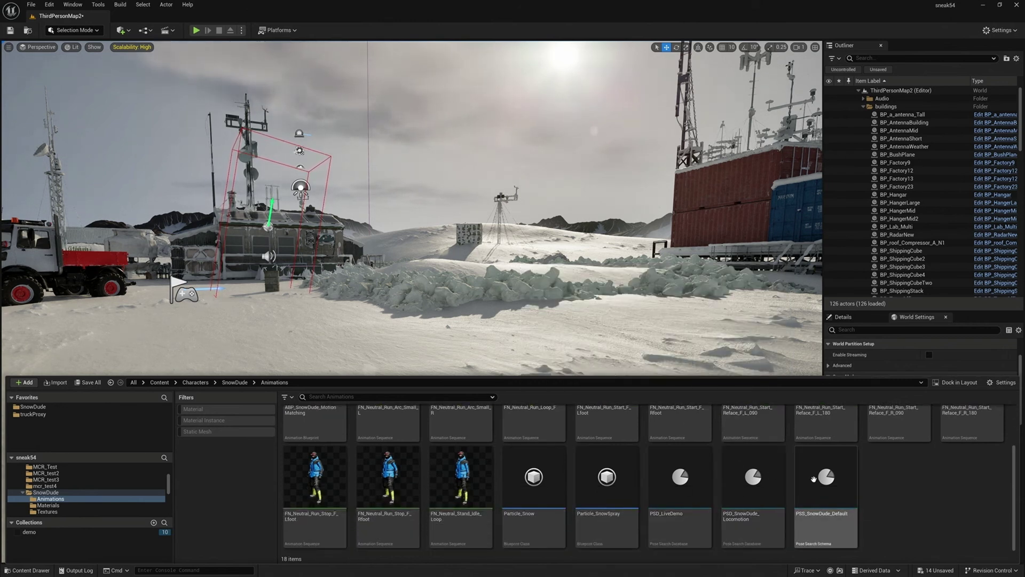
left_click(669, 472)
double_click(670, 472)
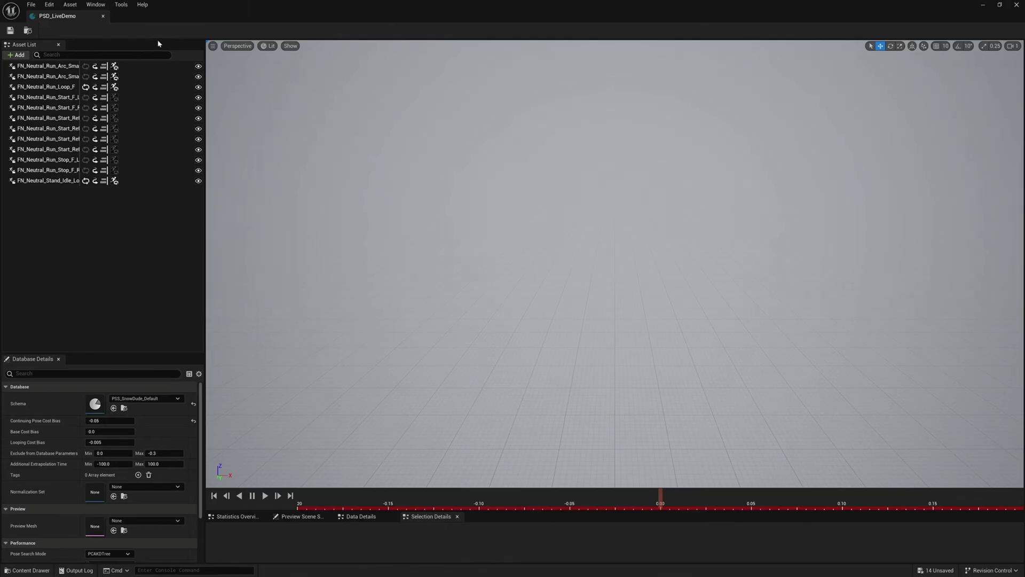
Step: Preview all animation sequences in the PSD_LiveDemo database together, playing them from time 0.00
left_click(52, 66)
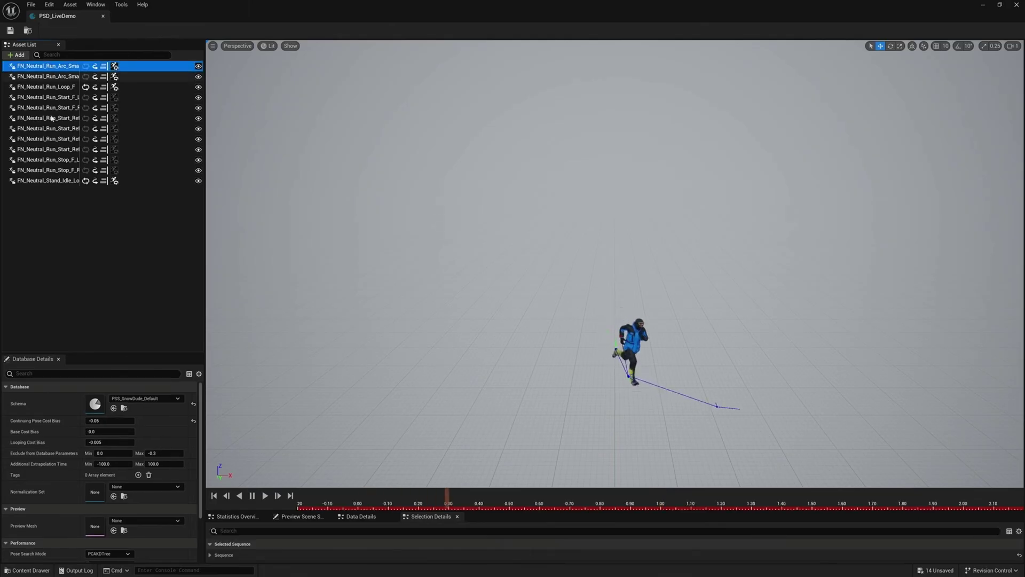
left_click(40, 183, "shift")
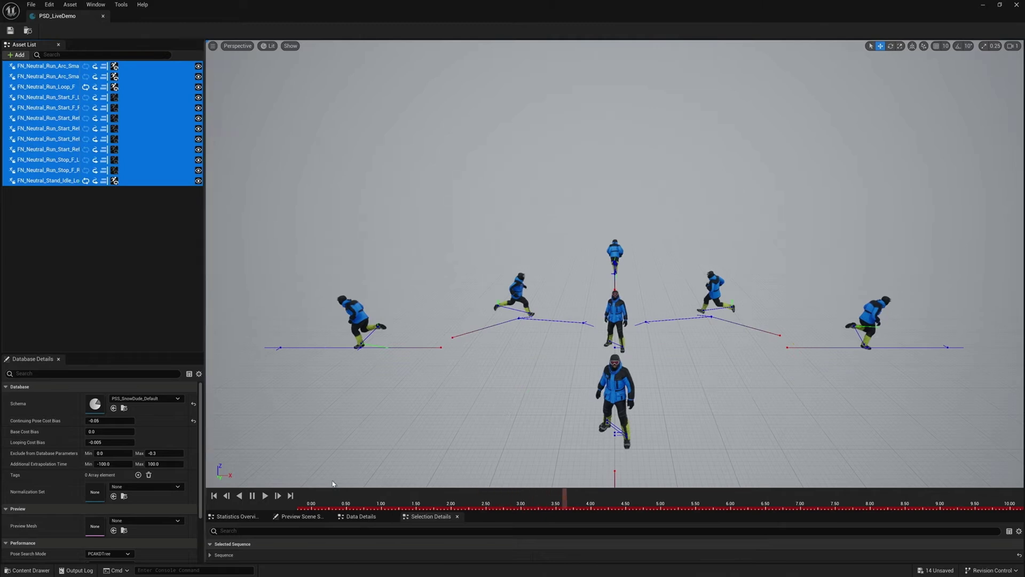
left_click(317, 499)
left_click_drag(316, 499, 296, 502)
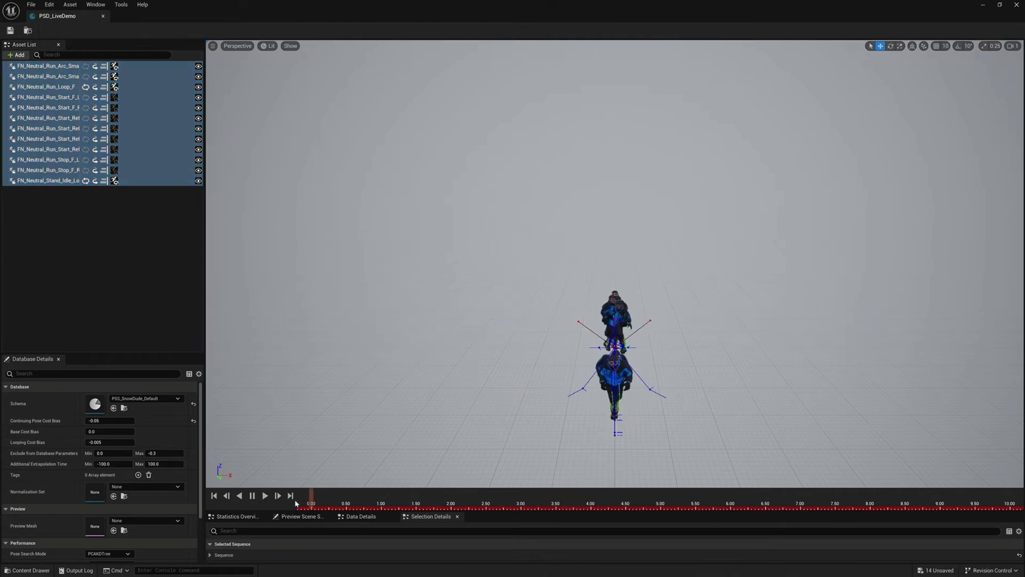
left_click(265, 496)
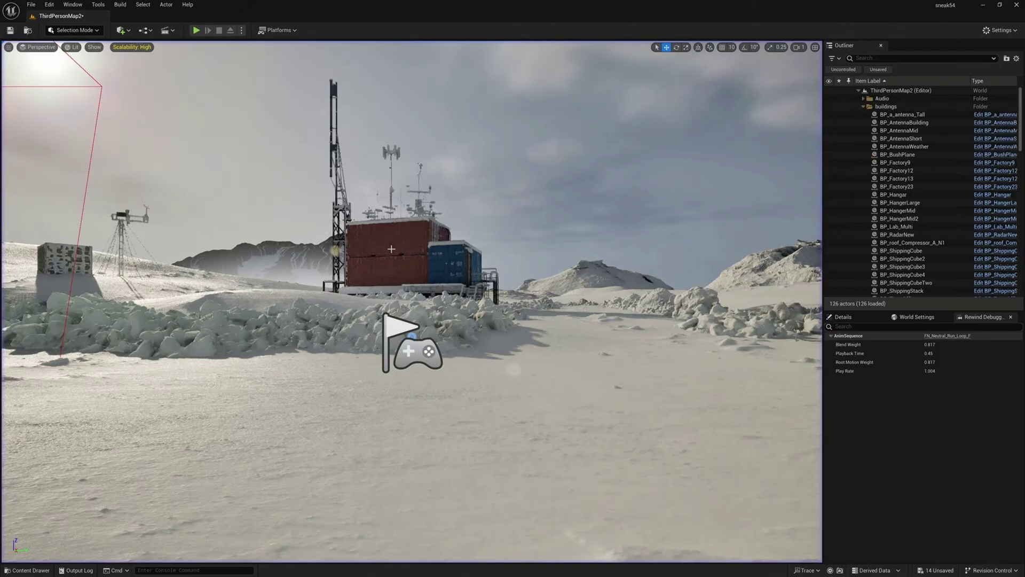
Step: Back in the level, shift the BP_HangerLarge building slightly away from the lab and place a duplicate of it behind the lab
scroll(392, 249, "down", 3)
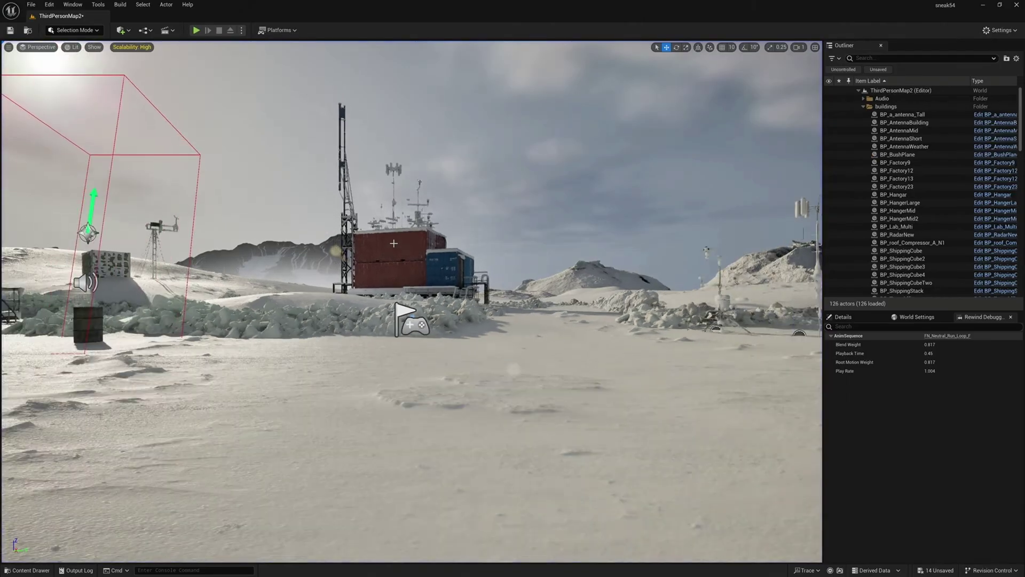
right_click_drag(392, 249, 424, 234)
scroll(424, 233, "down", 8)
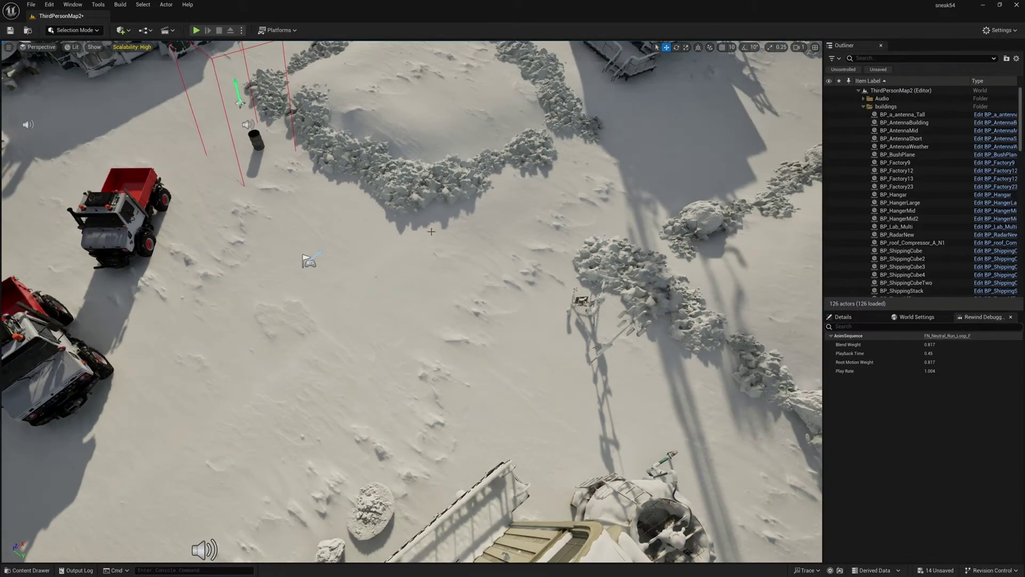
scroll(425, 234, "down", 15)
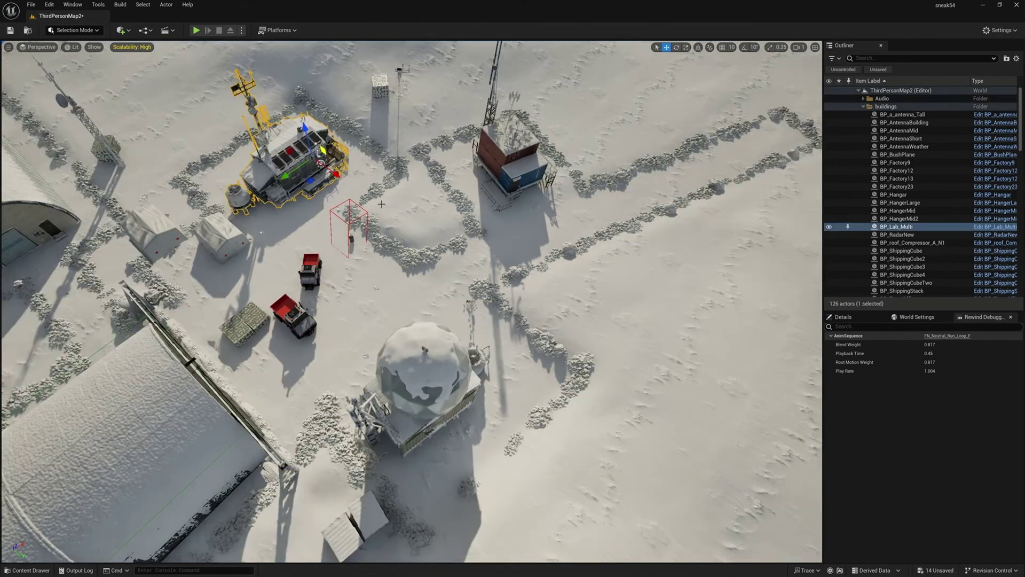
right_click_drag(411, 301, 363, 246)
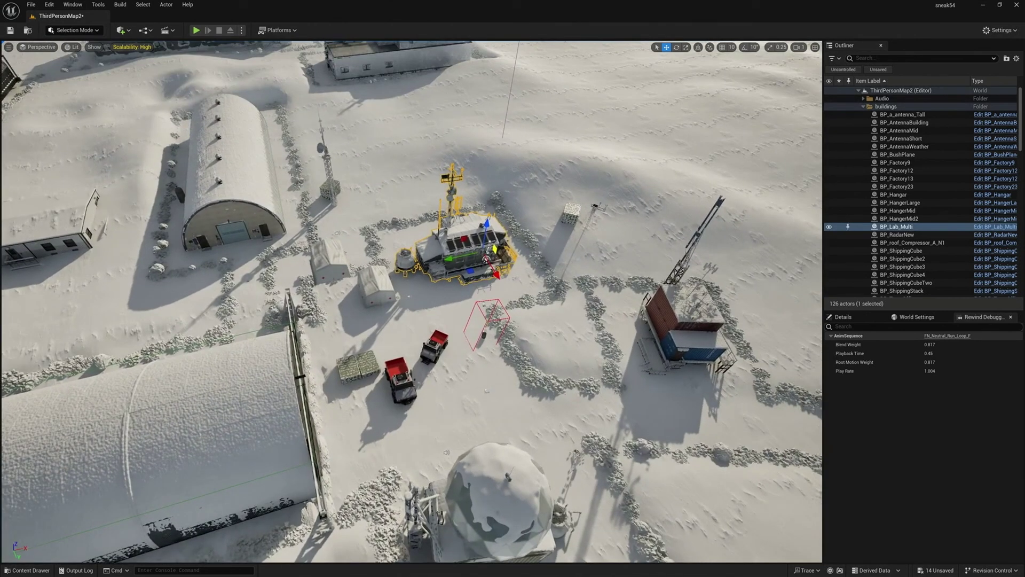
left_click(240, 158)
left_click_drag(263, 182, 247, 179)
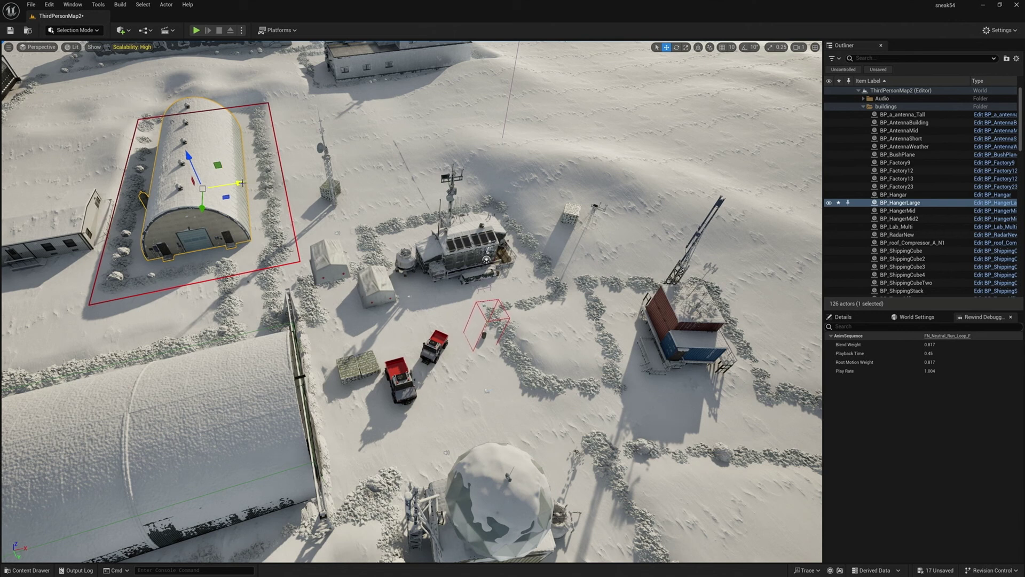
key("ctrl+d")
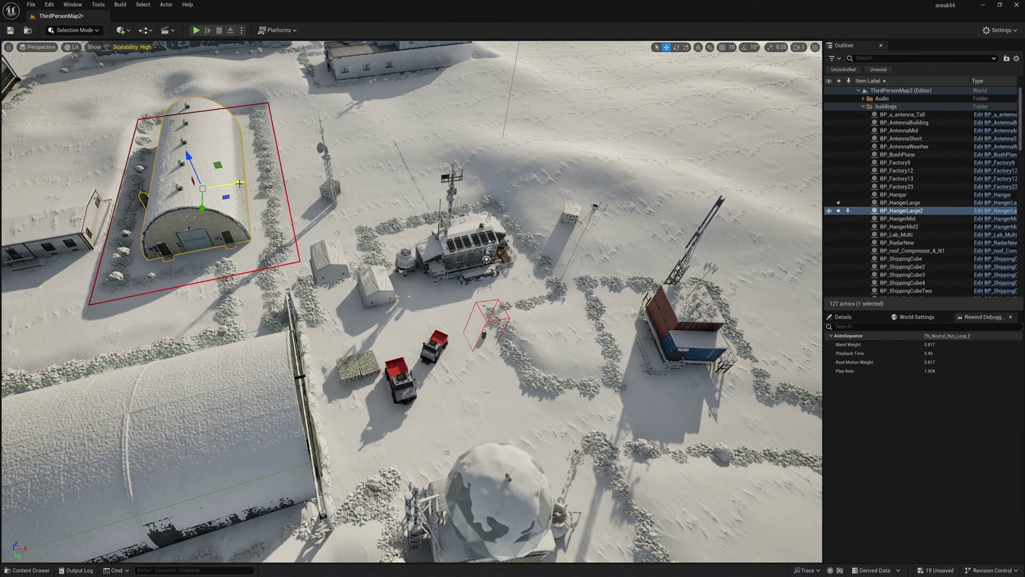
left_click_drag(240, 183, 426, 186)
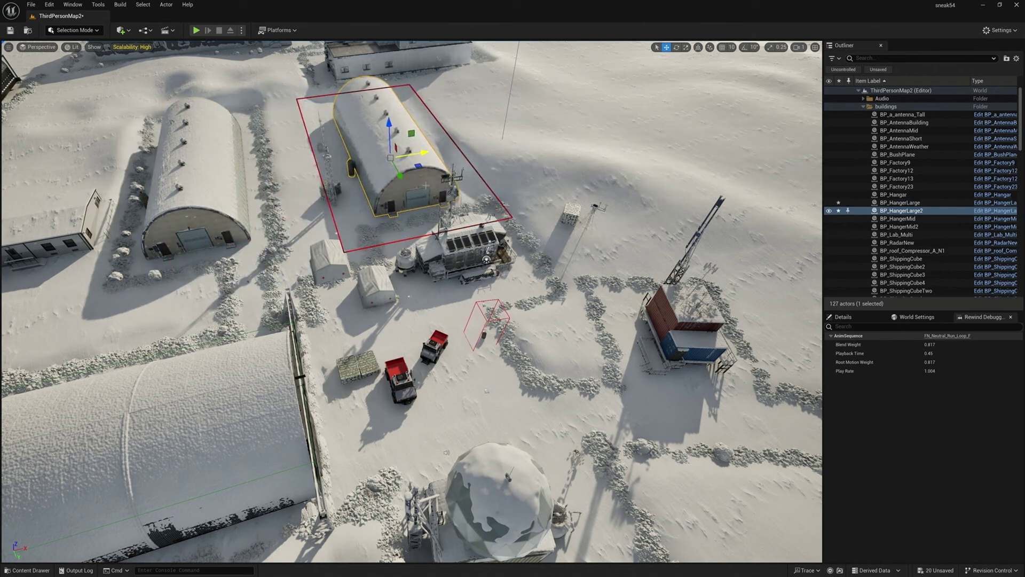